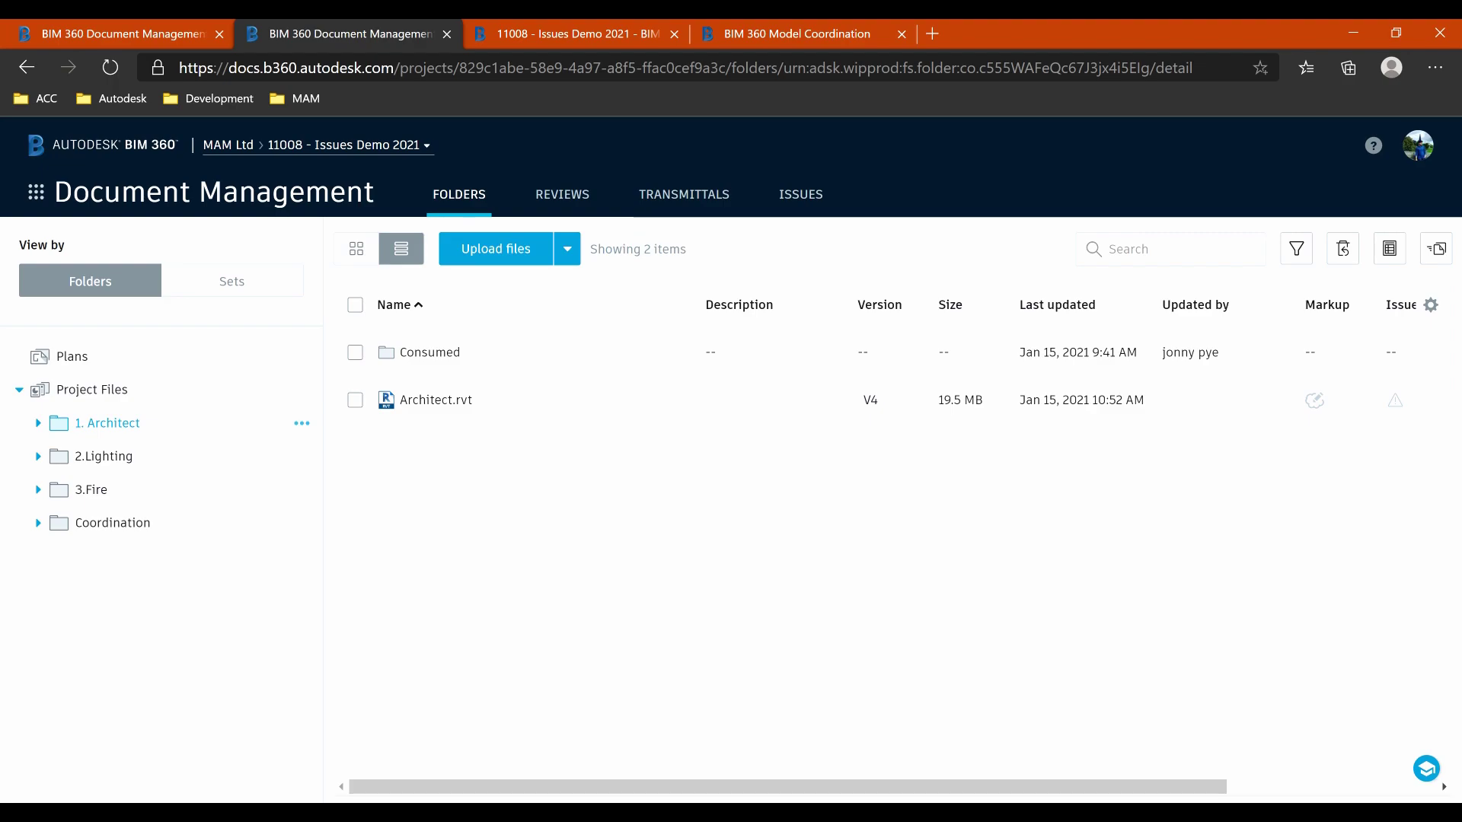
- Show Architect.rvt V4 in the 3D viewer and orbit it slightly near the entrance canopy
left_click(141, 30)
left_click_drag(858, 518, 888, 511)
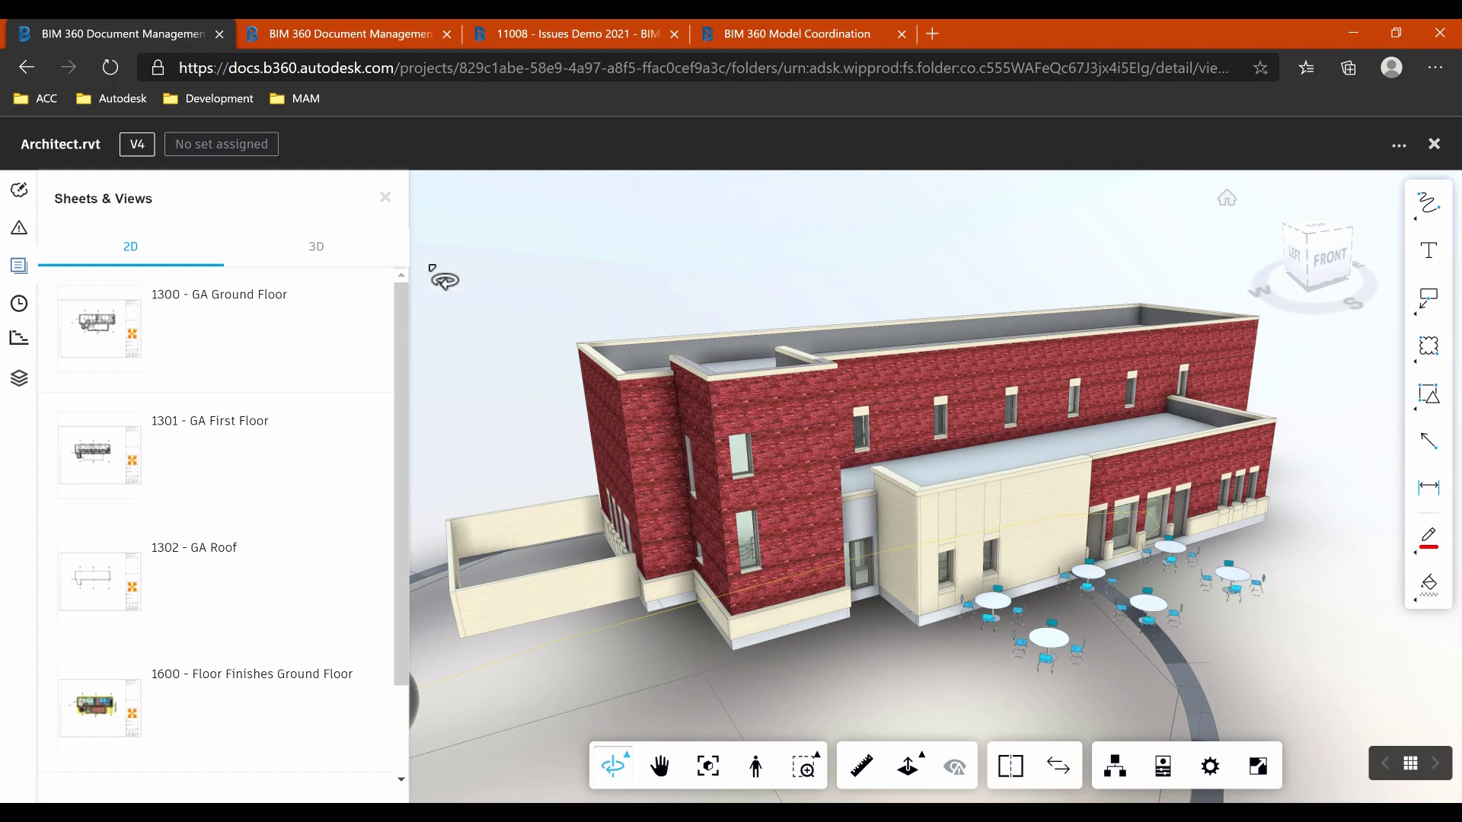
- Go back to Project Files and open Coordination, listing the 1. Architect, 2.Lighting and 3.Fire folders
left_click(368, 39)
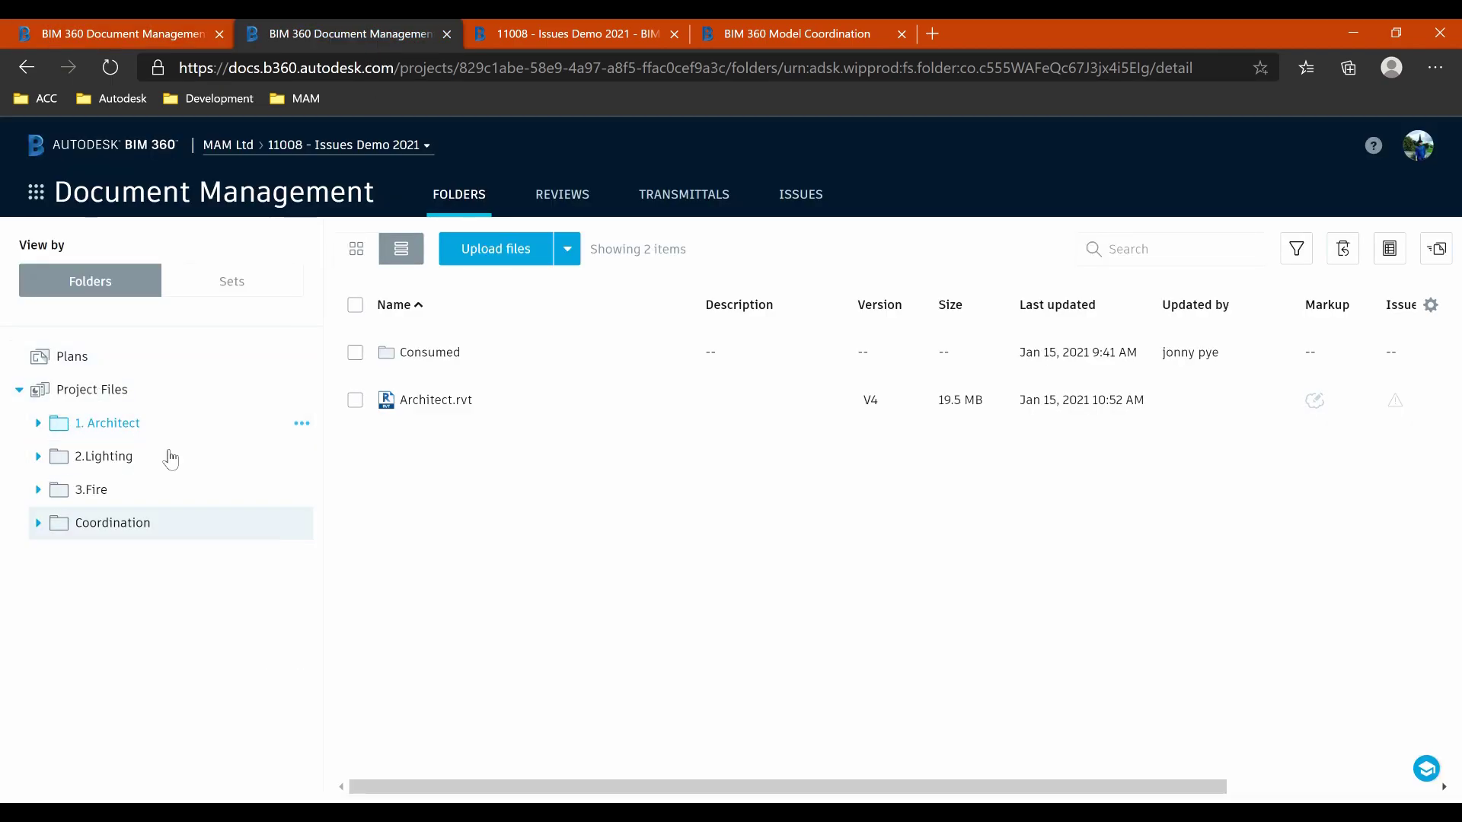
left_click(114, 524)
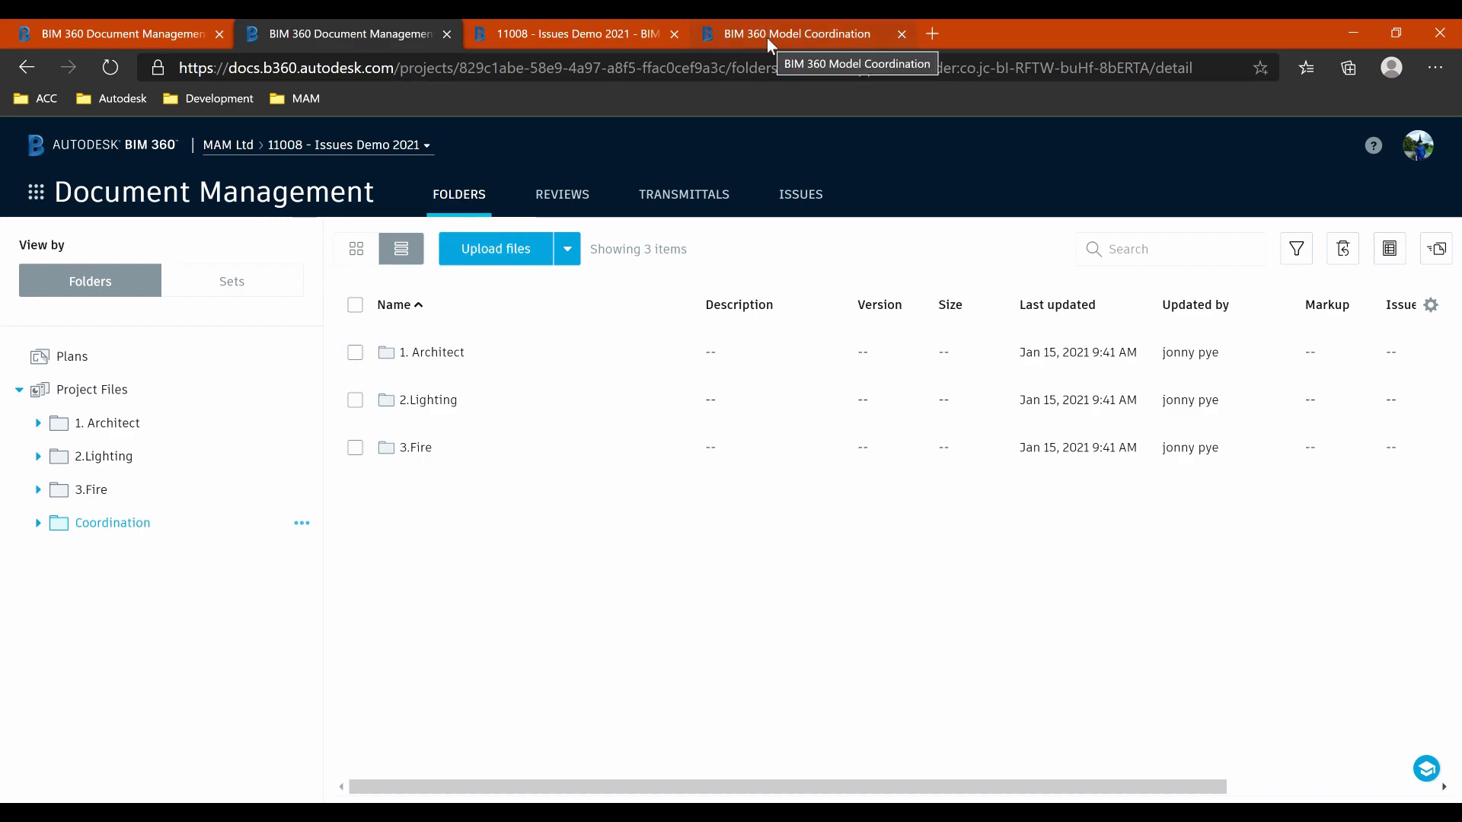
- On Issues Demo 2021, close the Architects Issue 3 package panel and open the Project Model in 3D
left_click(589, 36)
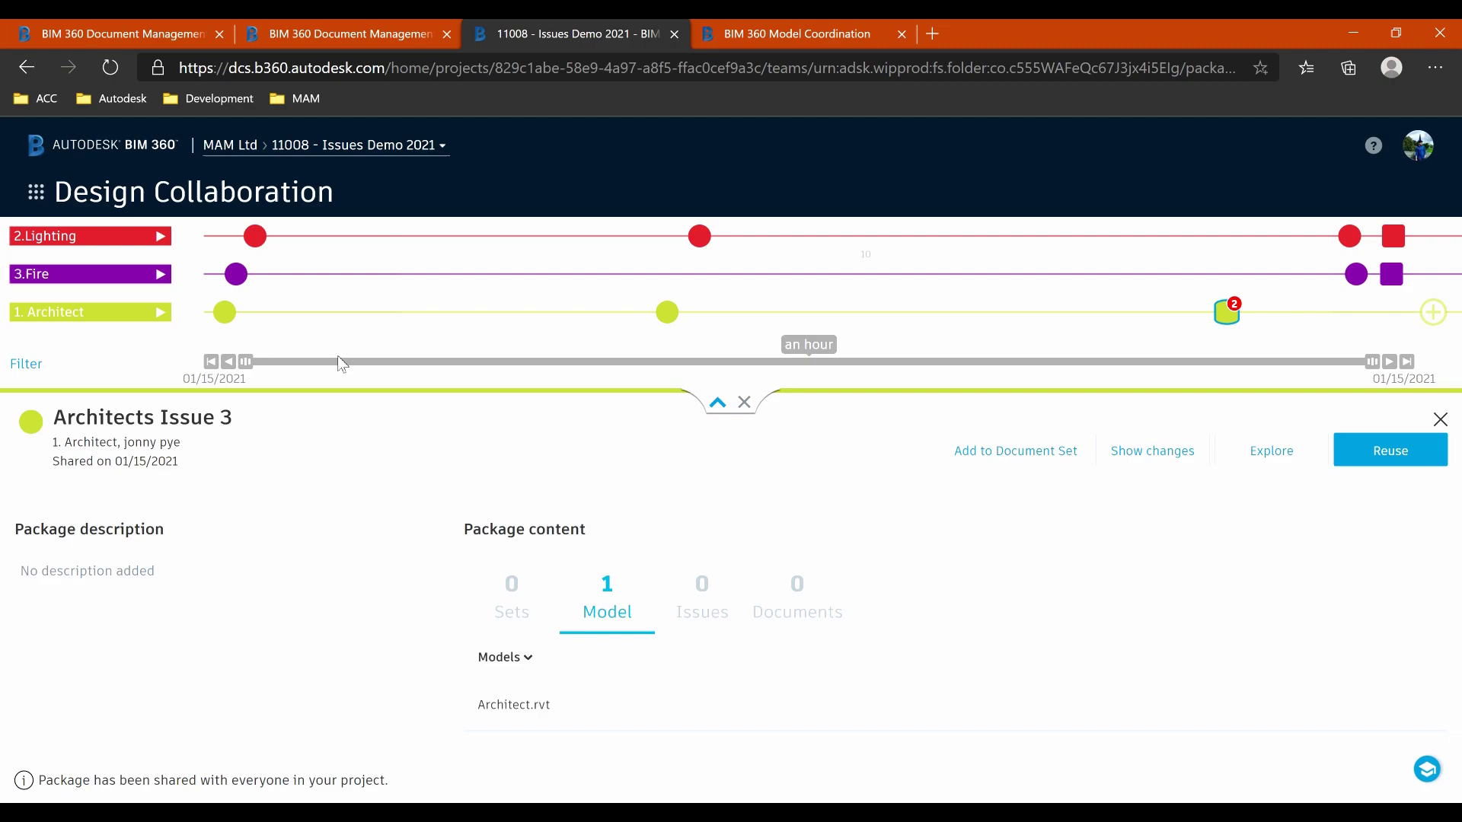
left_click(1433, 421)
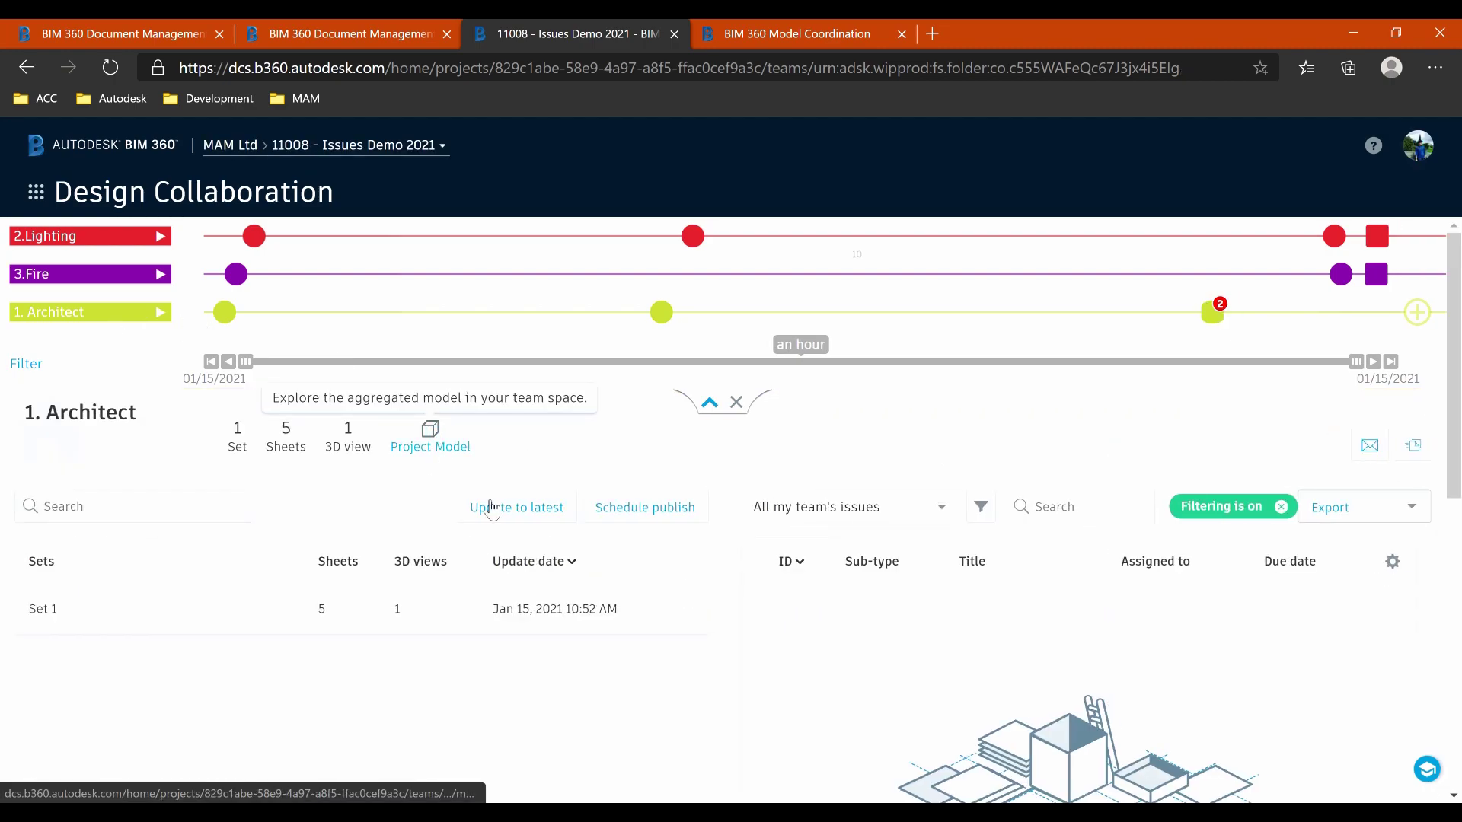
scroll(513, 488, "down", 3)
scroll(425, 366, "up", 2)
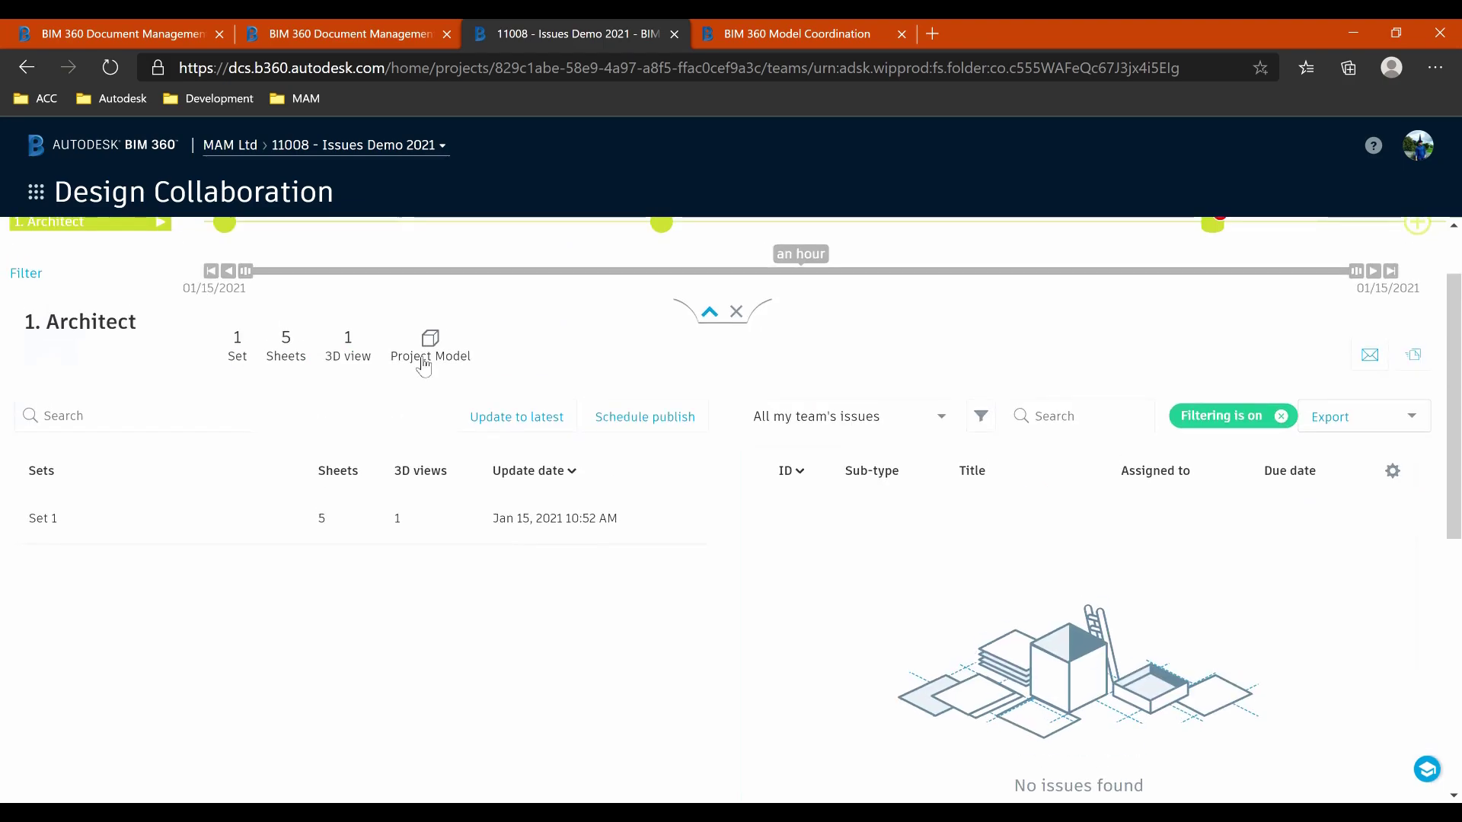
left_click(427, 356)
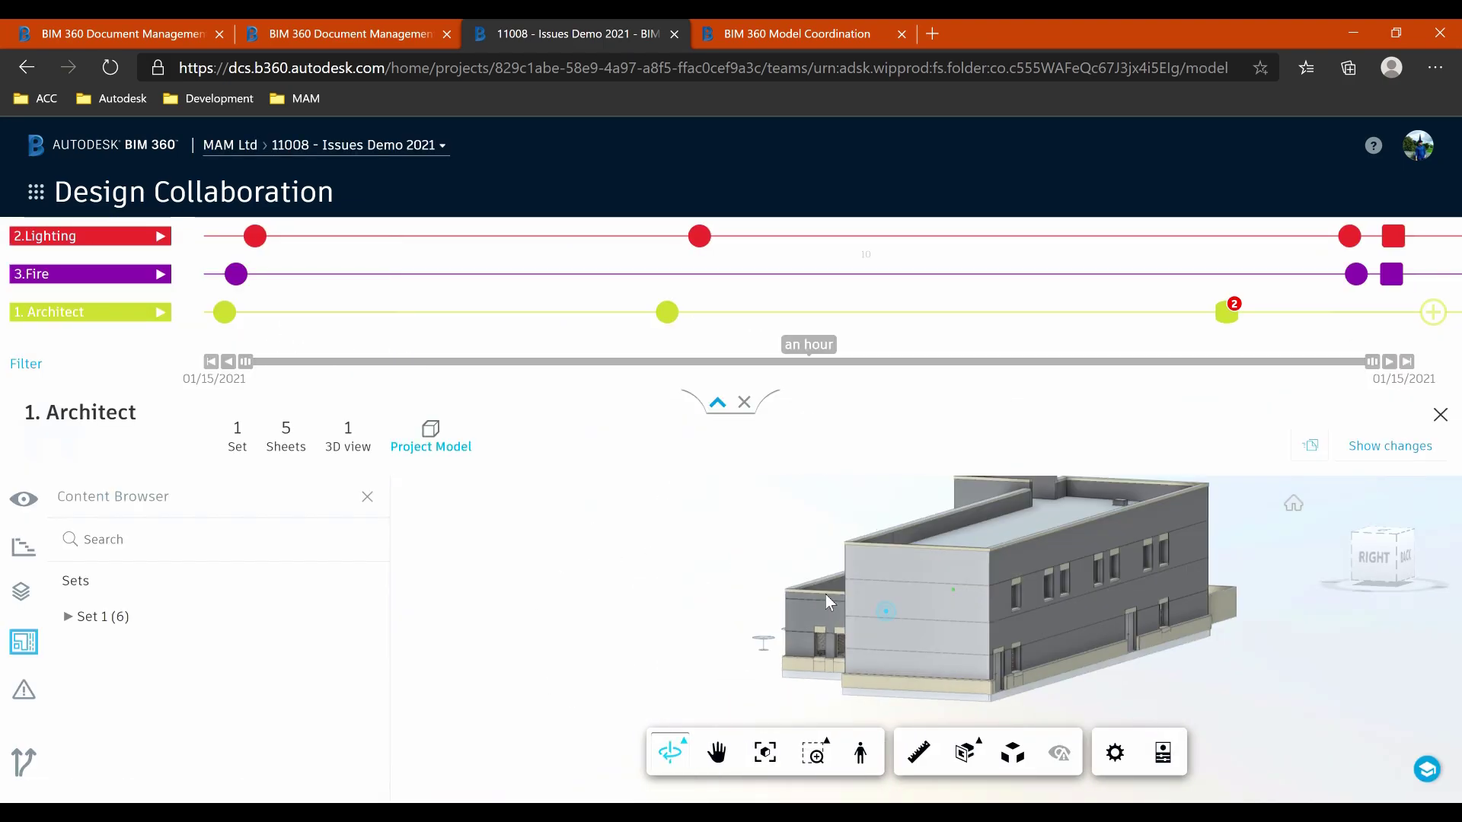
- Orbit to an overhead view and untick Architect.rvt in the Teams panel to hide it
mouse_move(825, 594)
left_mouse_down()
mouse_move(891, 602)
mouse_move(808, 605)
left_mouse_up()
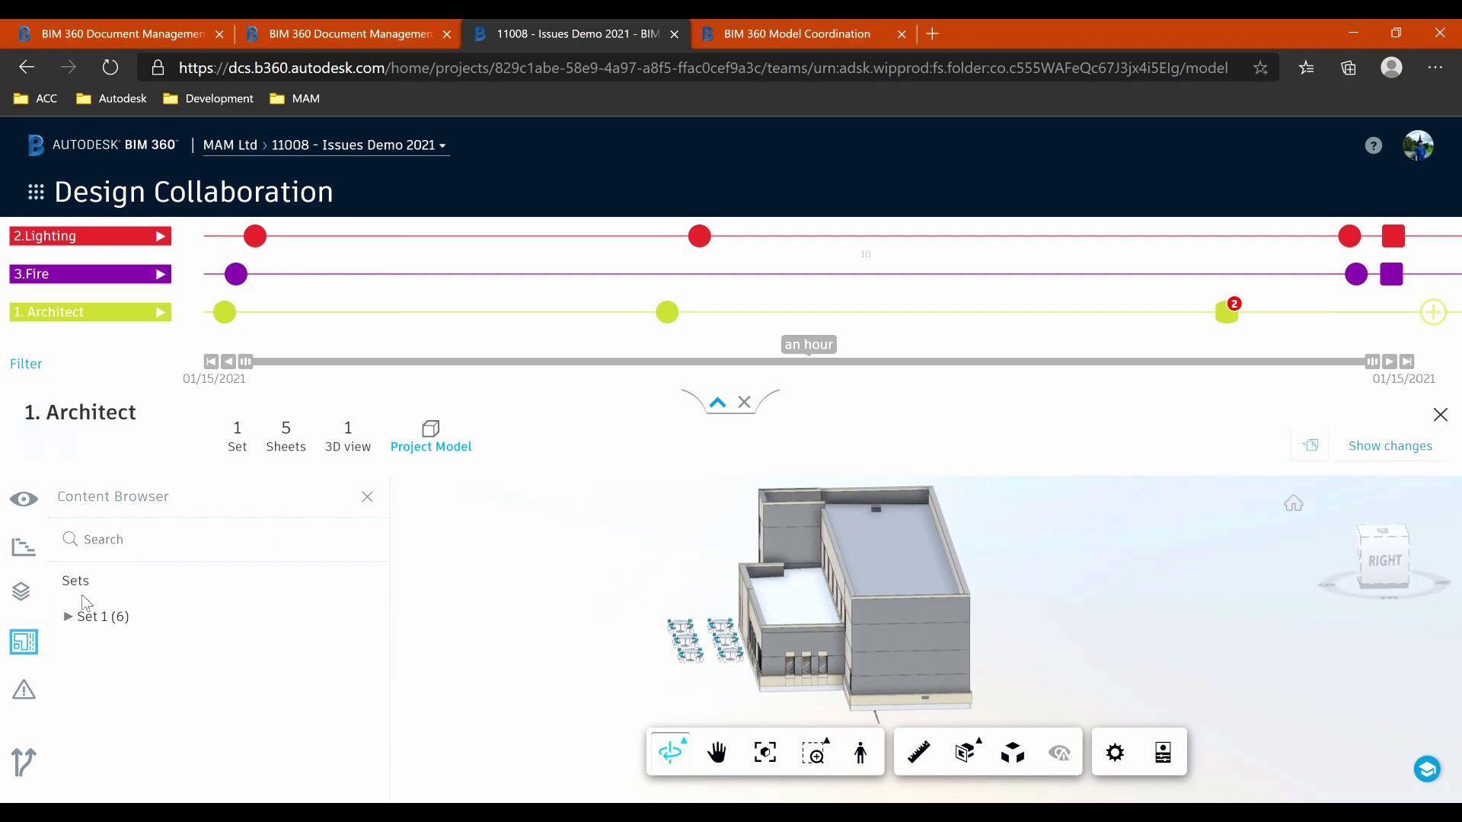
left_click(23, 499)
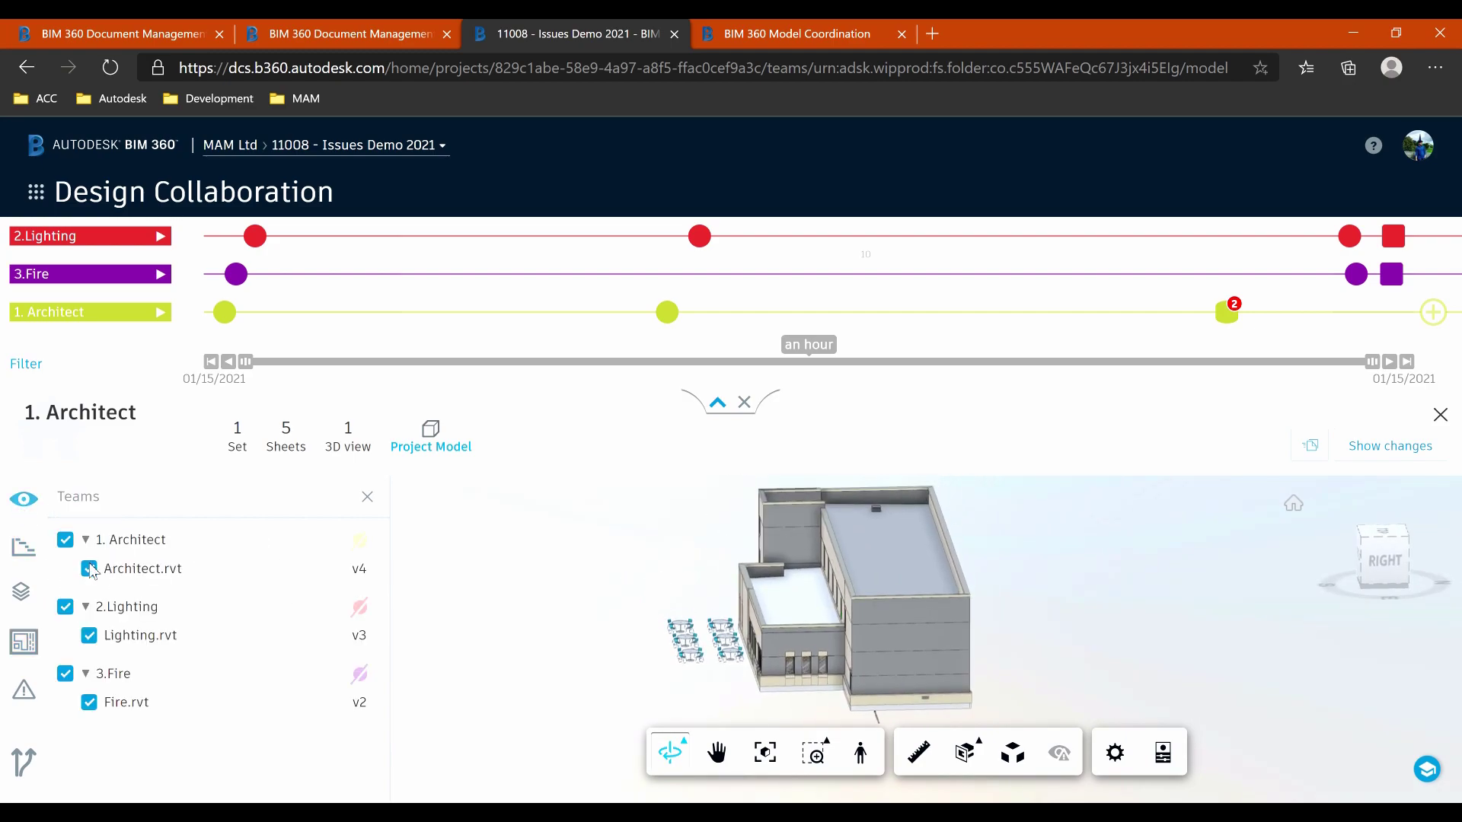
left_click(89, 569)
left_click(361, 607)
left_click(360, 674)
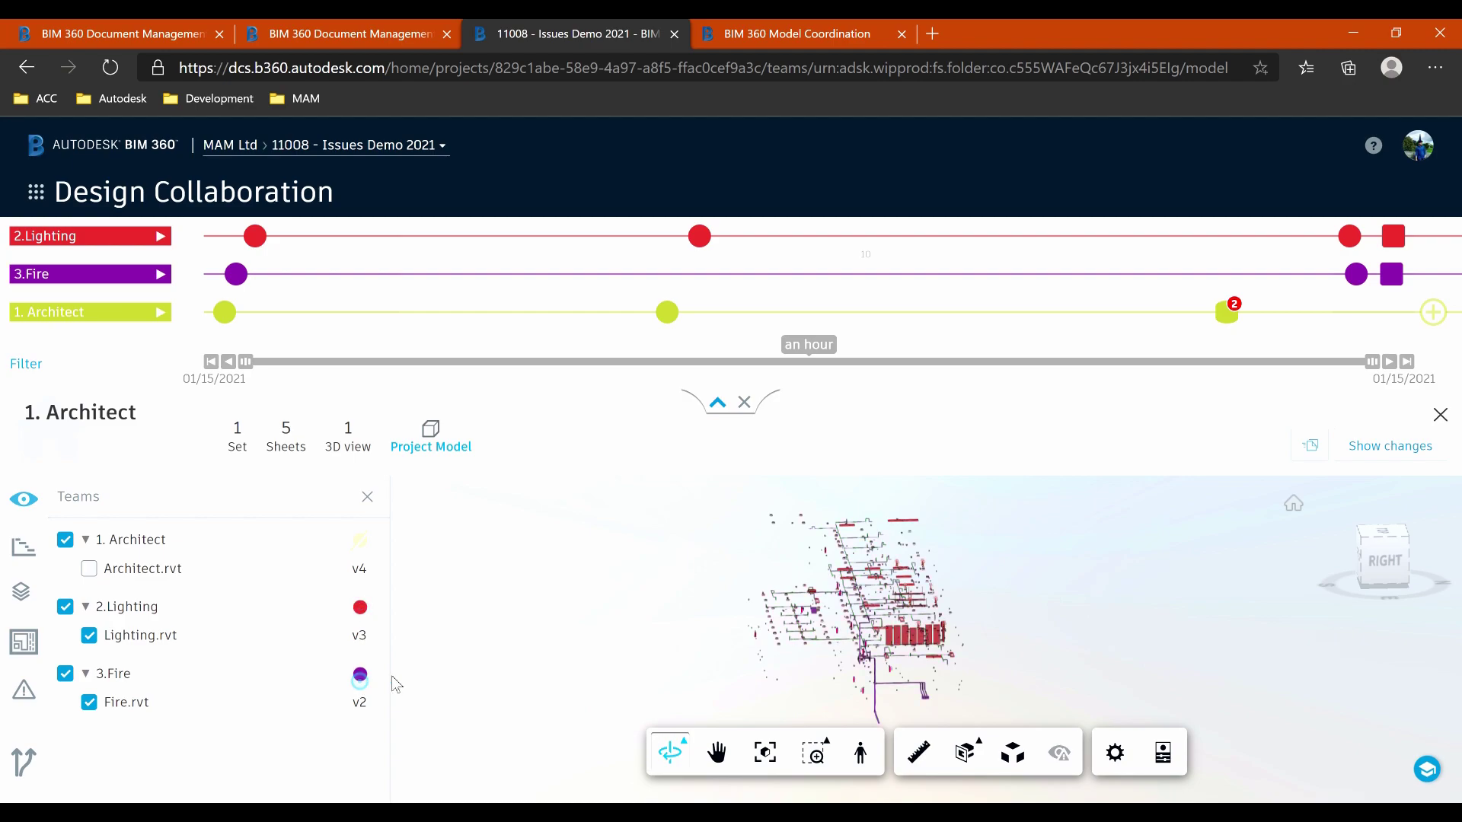
- Zoom in on the red lighting and purple fire models, then go to Model Coordination
scroll(884, 621, "up", 5)
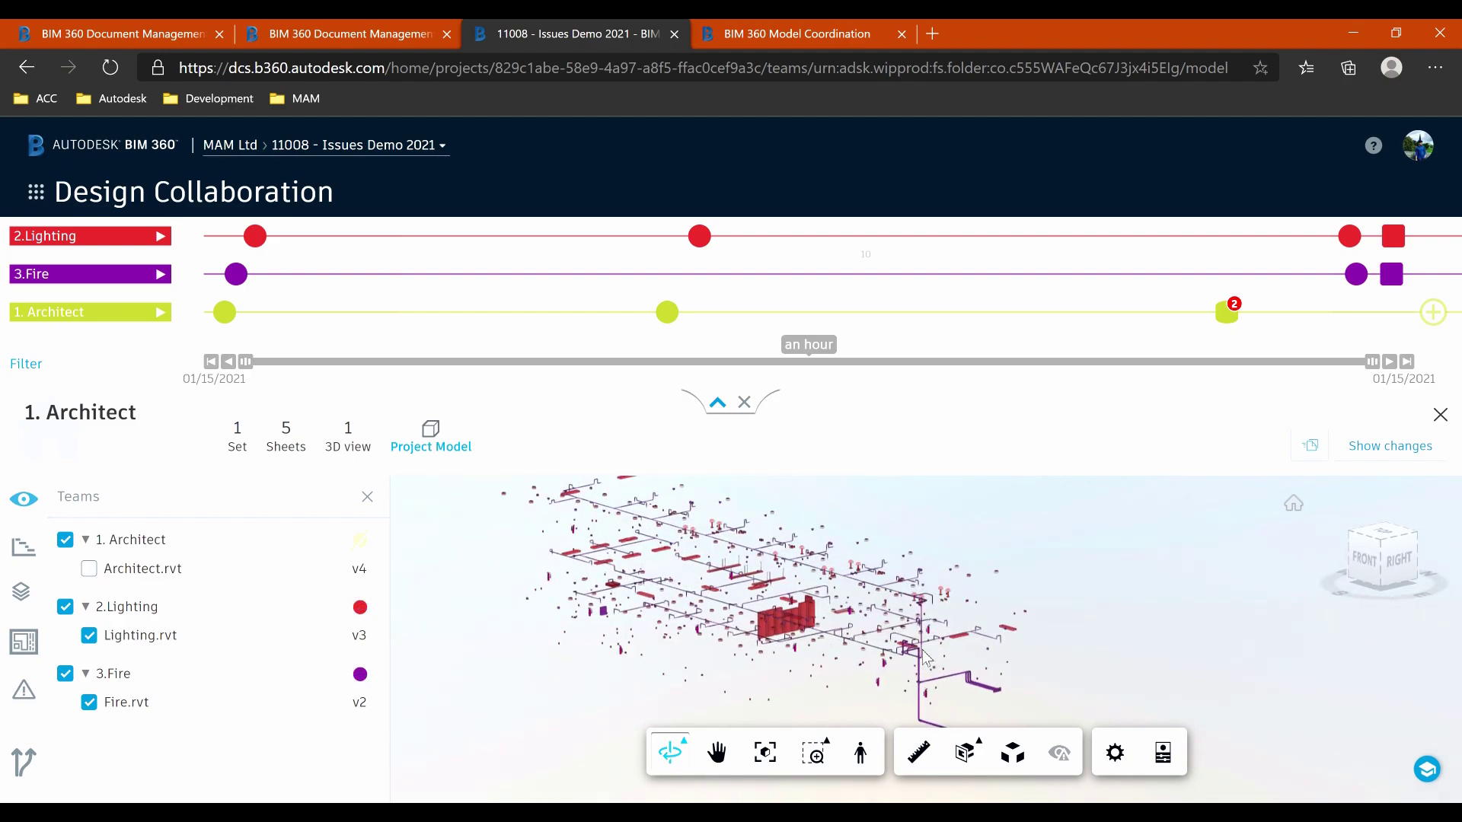
scroll(924, 657, "up", 3)
scroll(959, 639, "down", 2)
scroll(1001, 625, "up", 2)
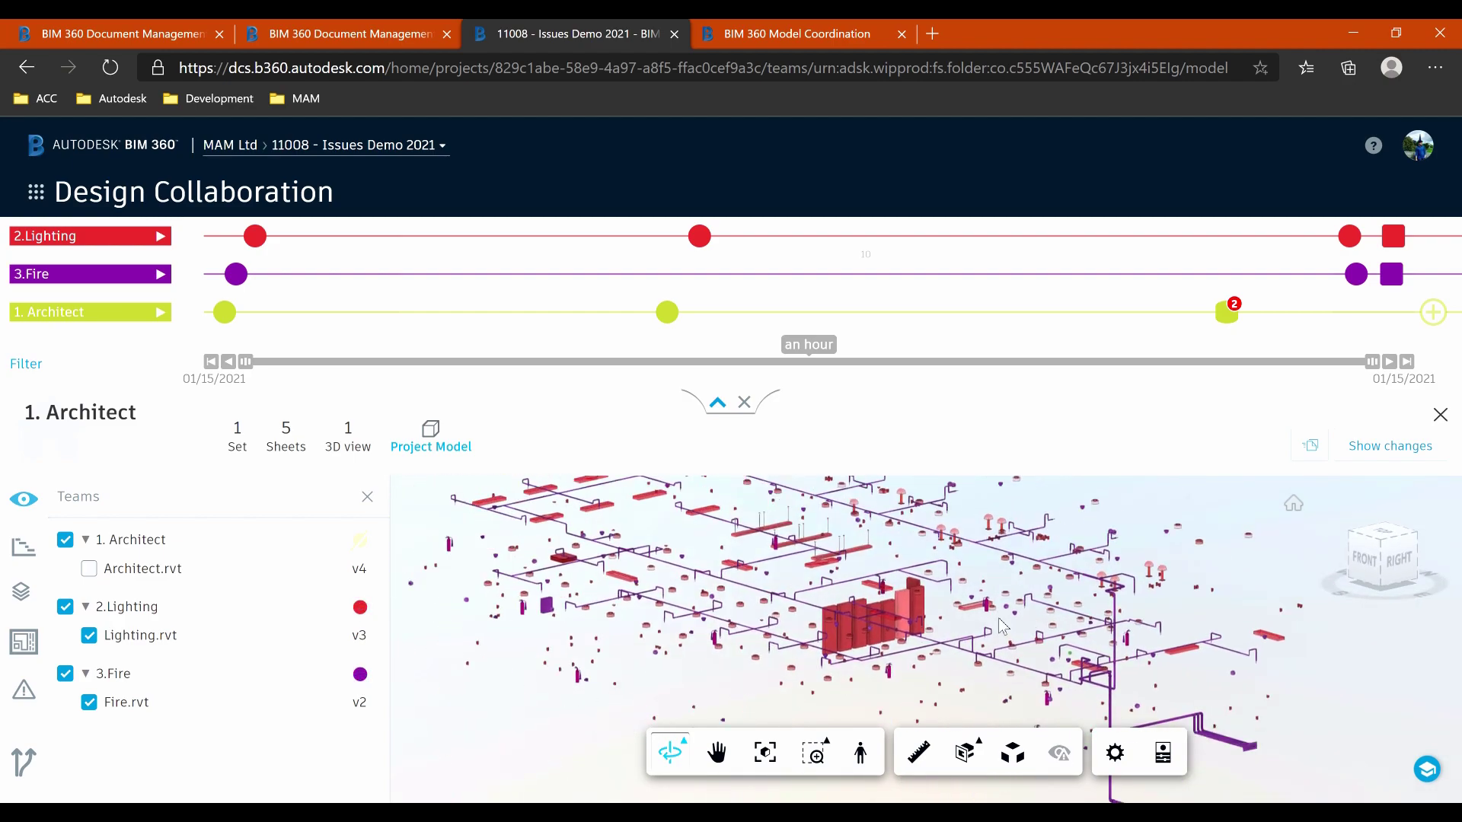
scroll(1002, 625, "down", 2)
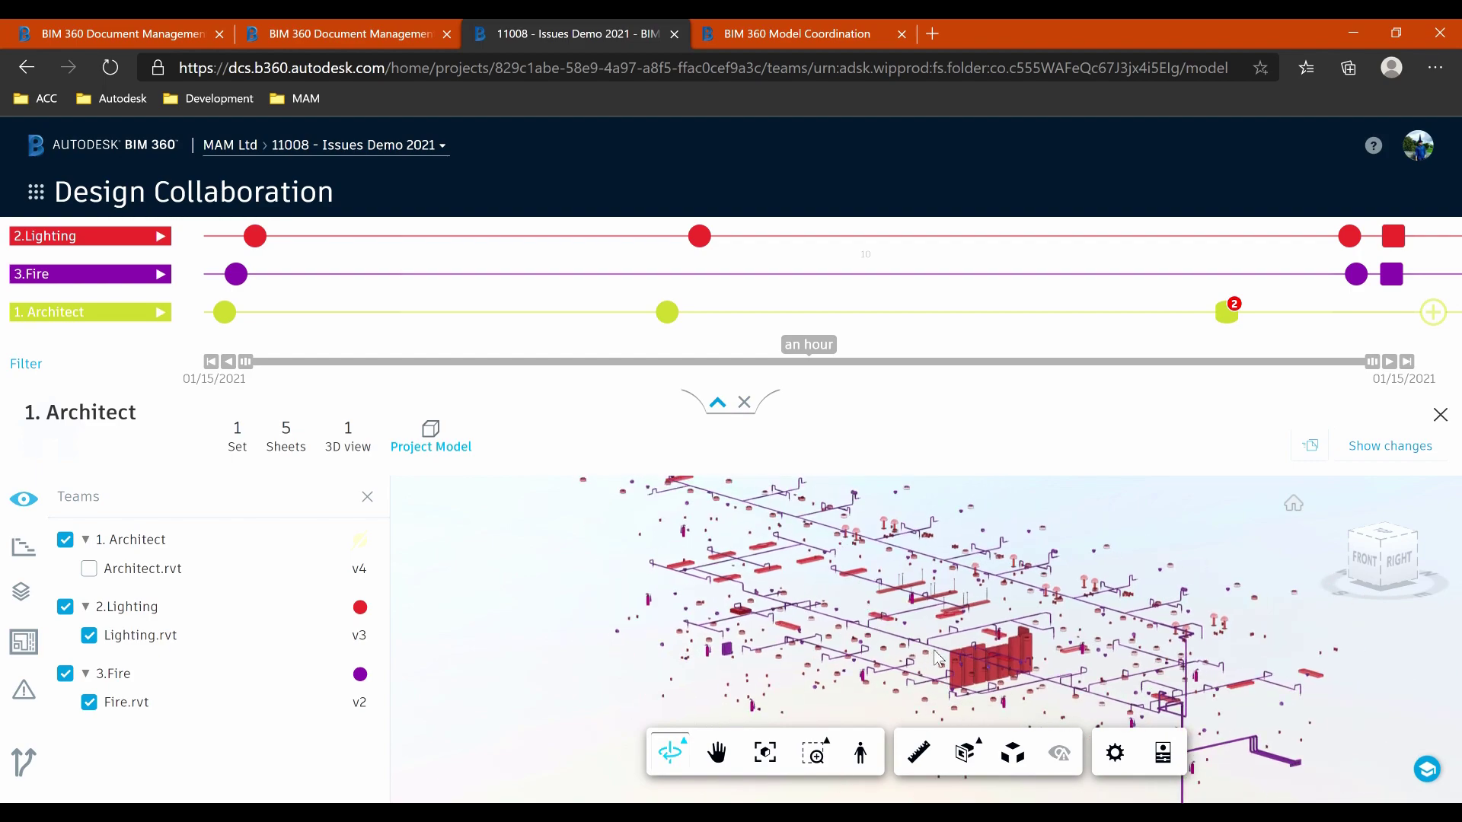
scroll(837, 609, "down", 3)
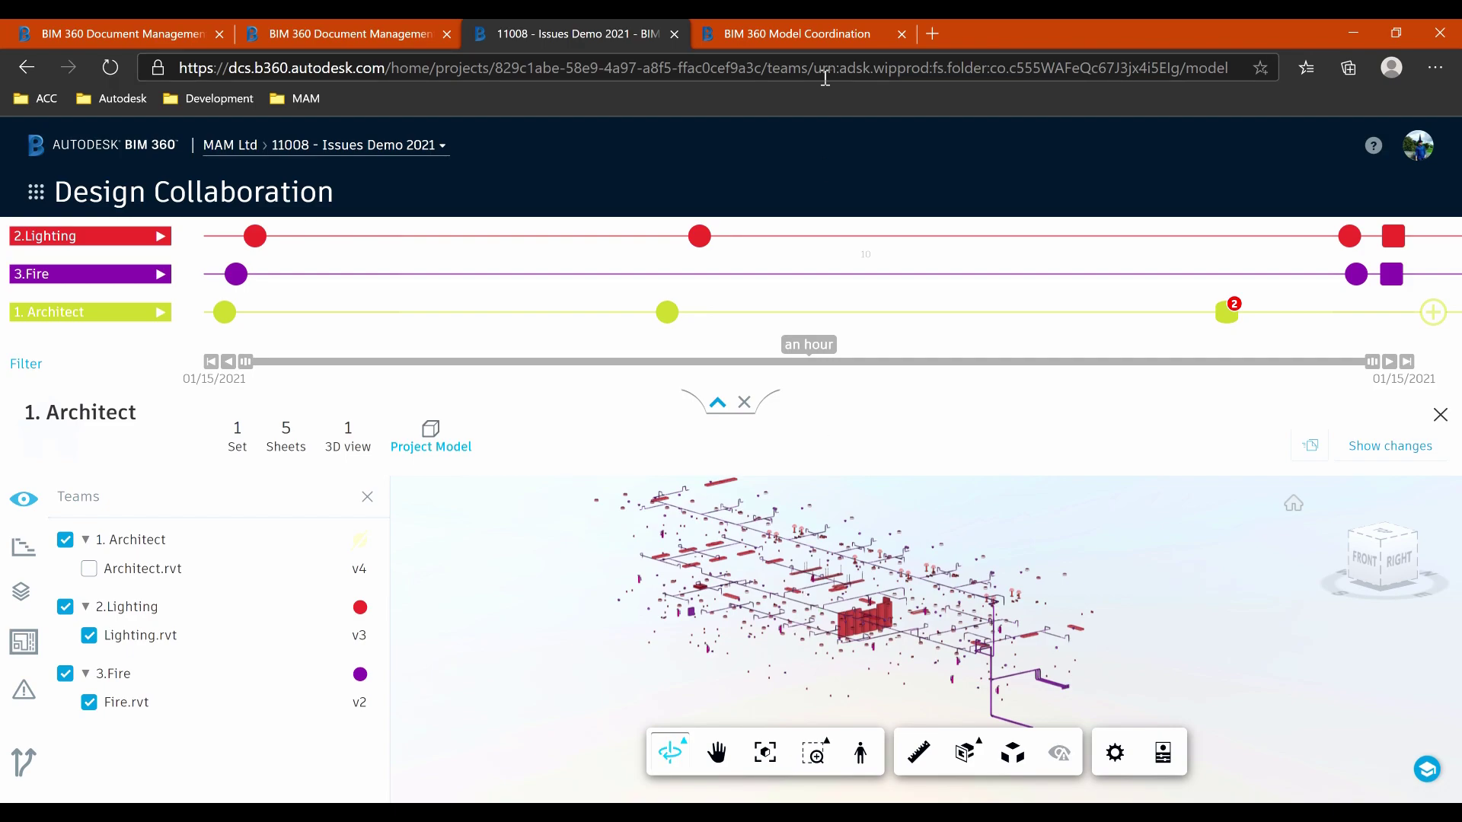
left_click(792, 35)
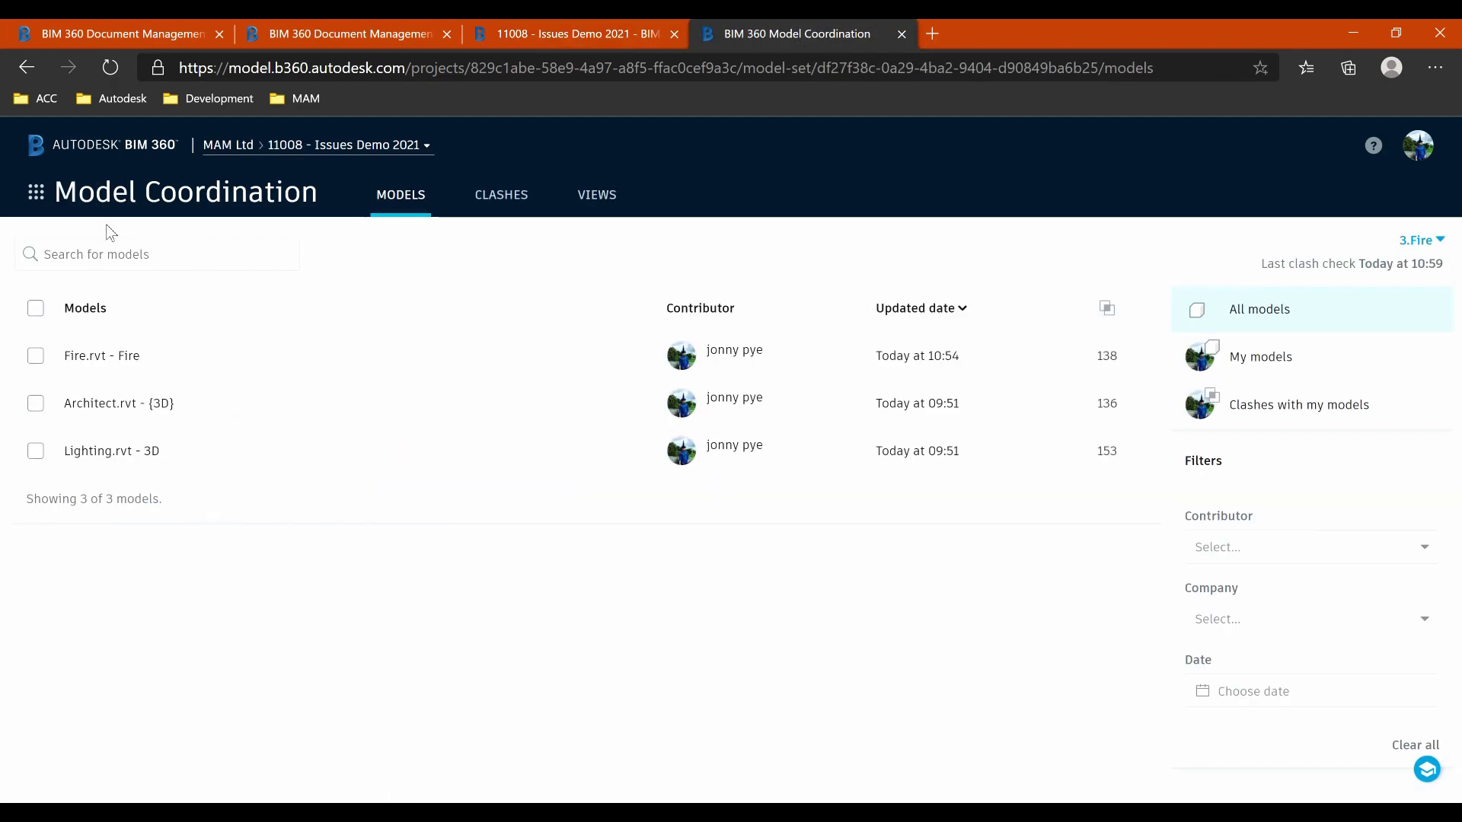
left_click(84, 197)
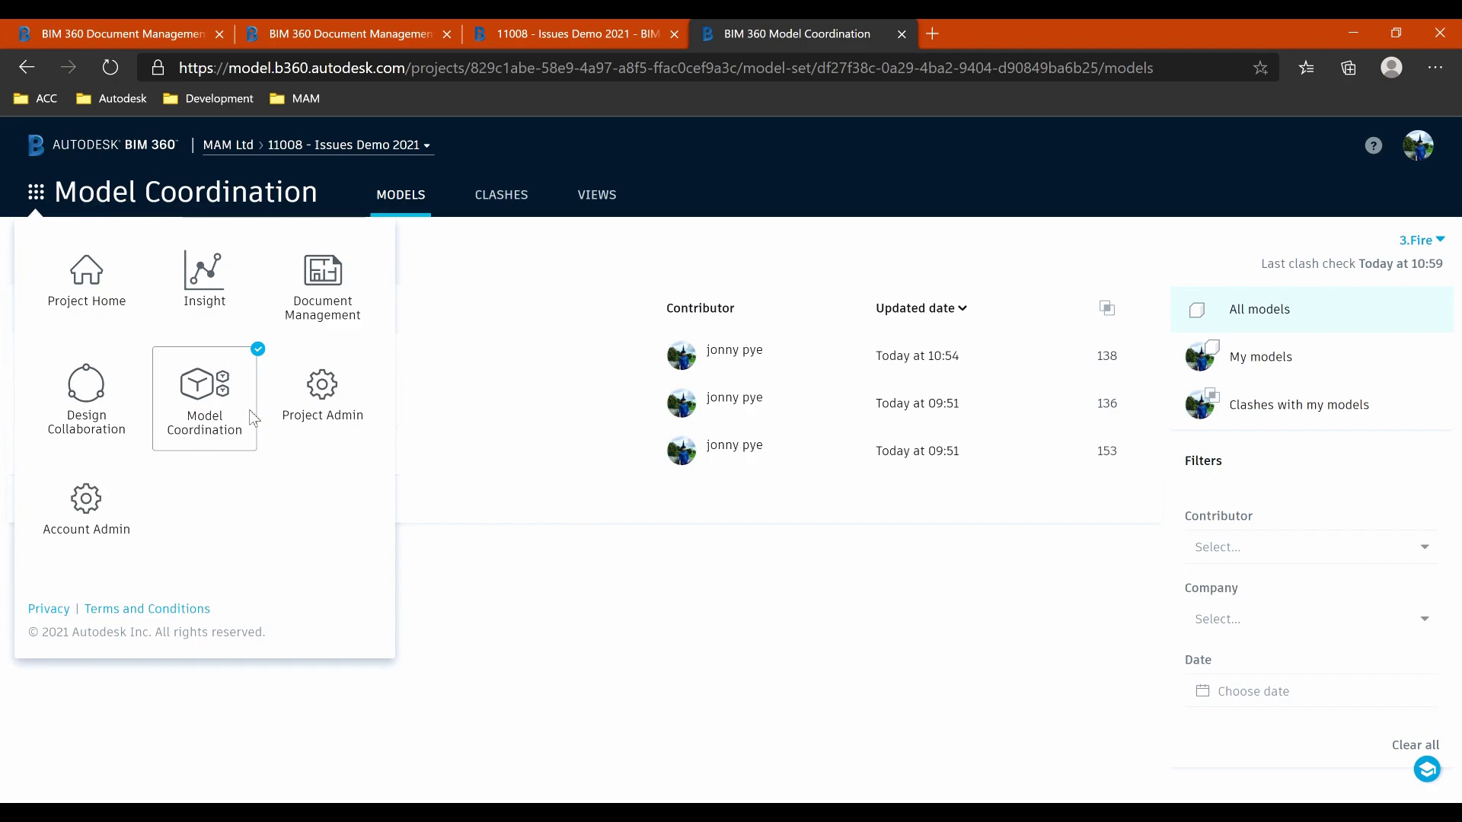
left_click(611, 585)
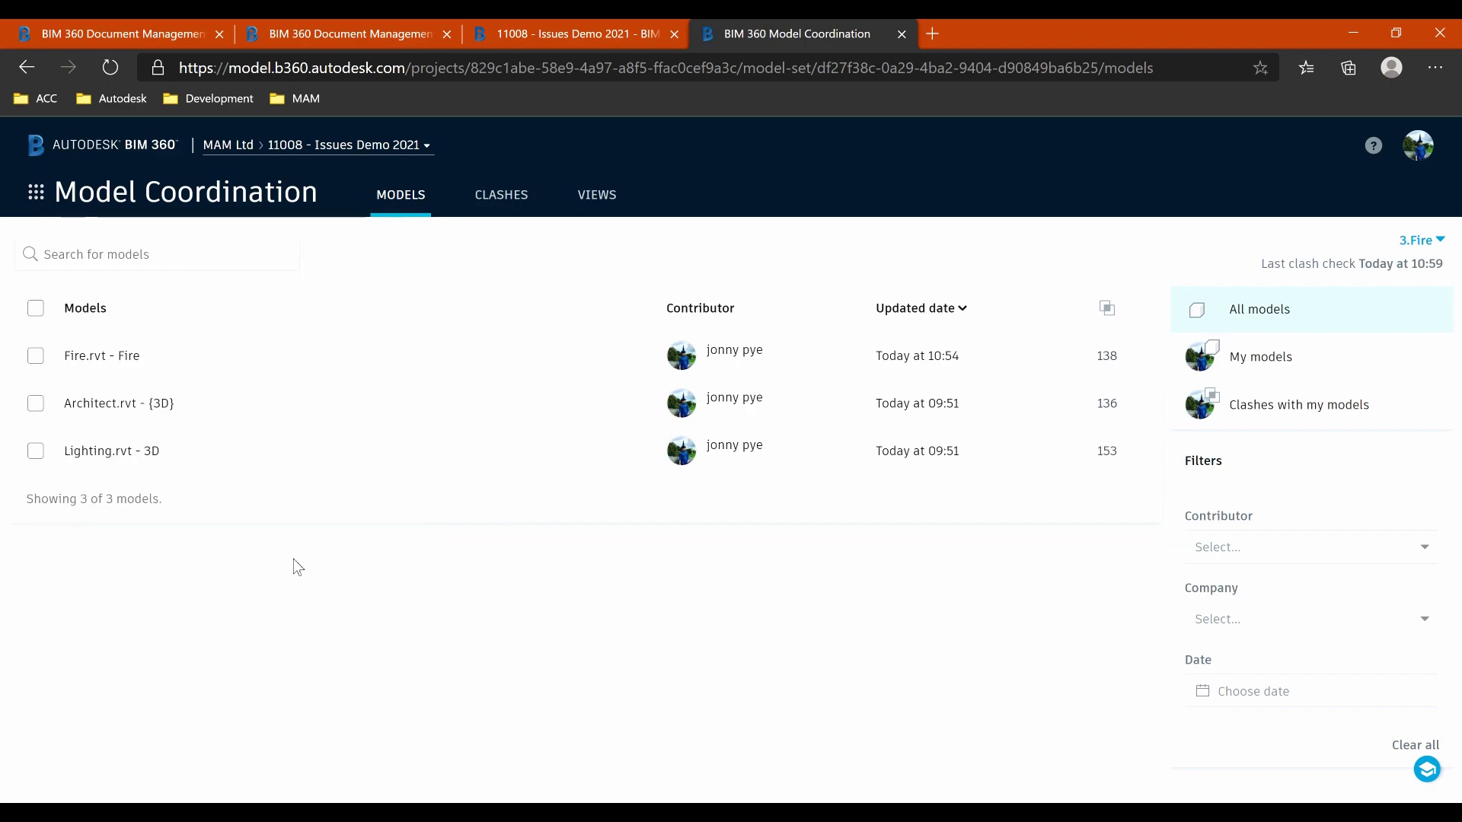
left_click(1421, 241)
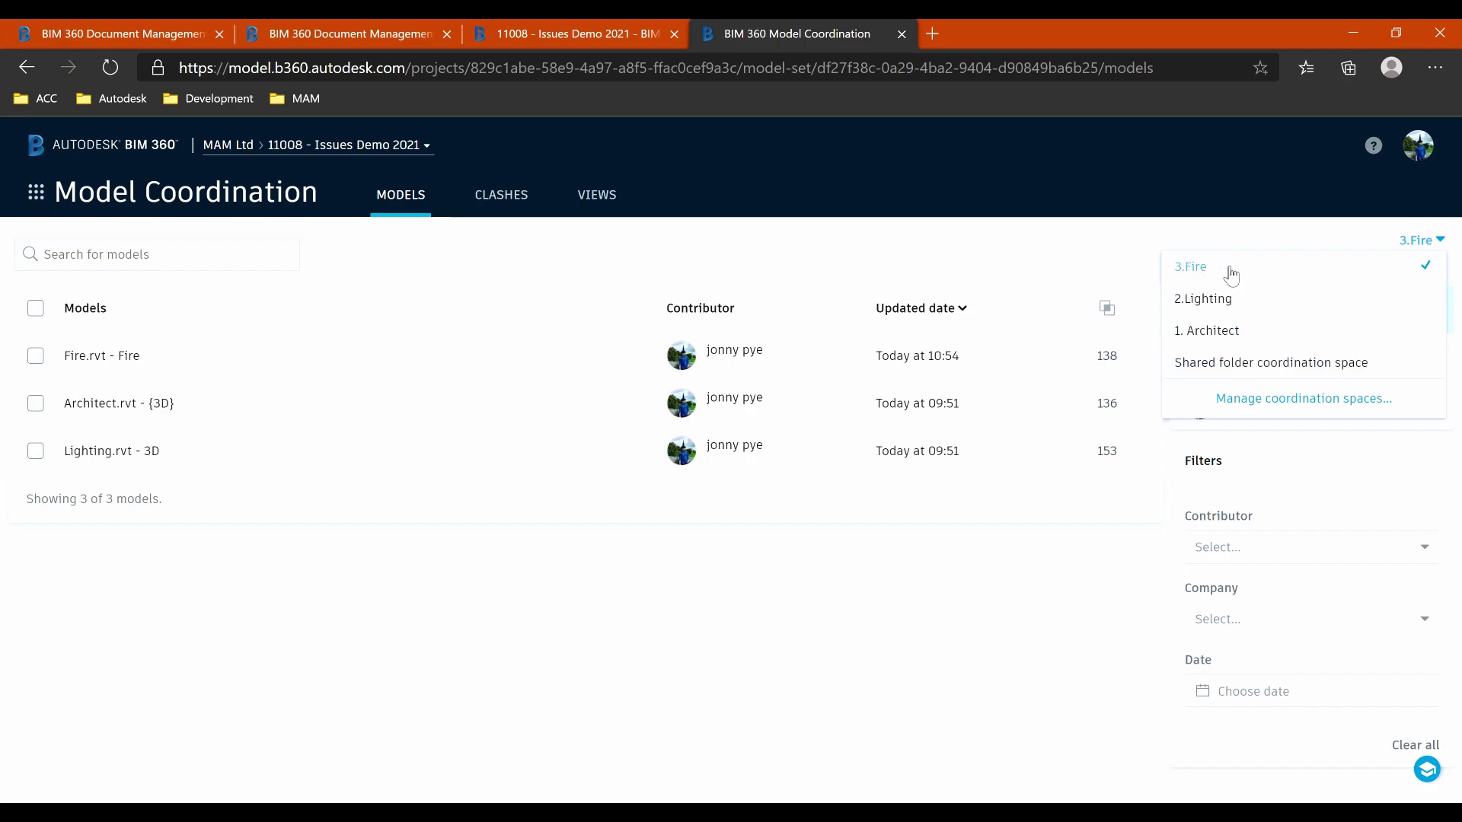
left_click(1064, 254)
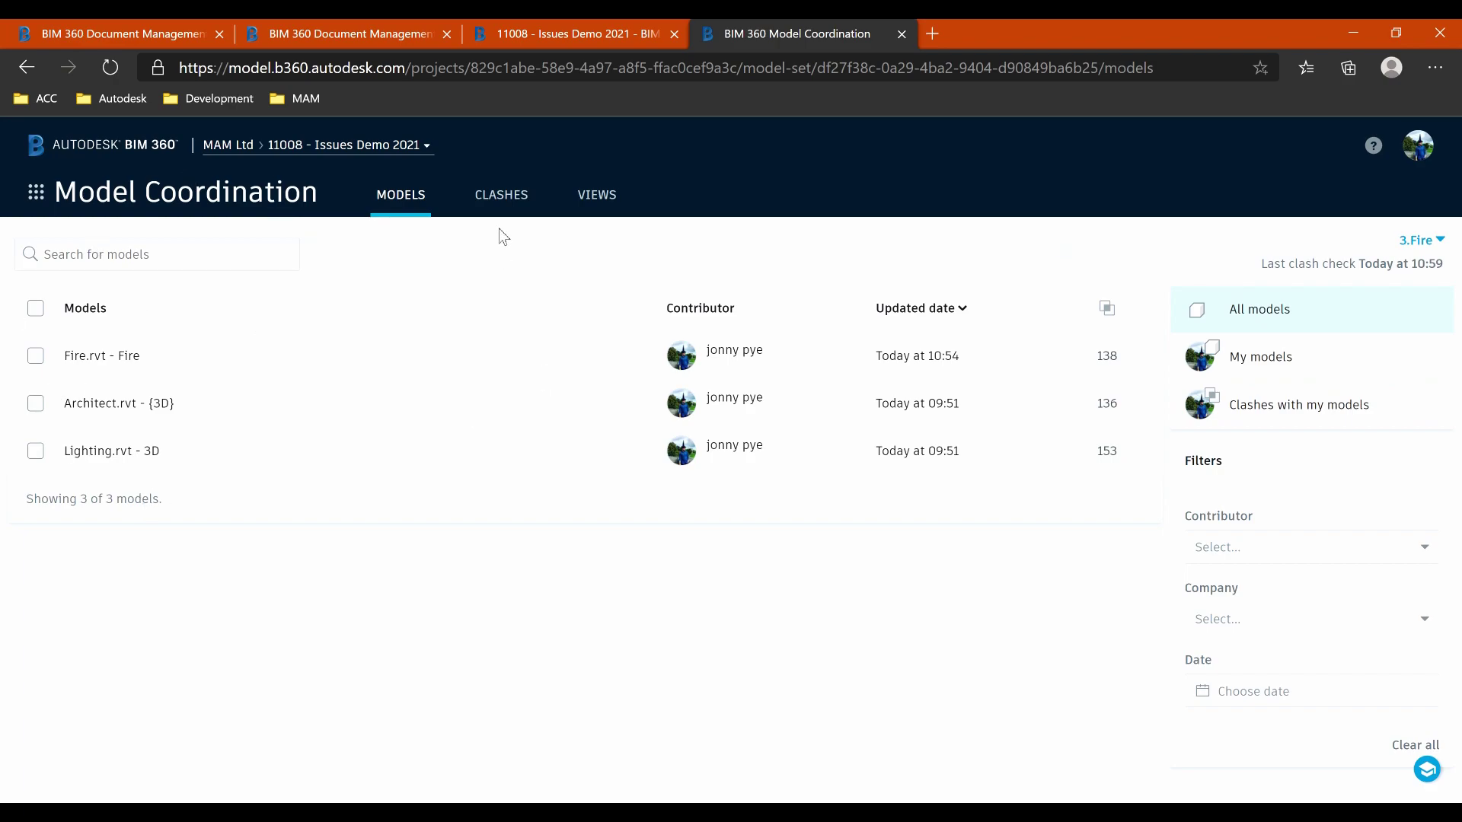
- Open the clash matrix and review the 8 Lighting.rvt versus Fire.rvt clashes, grouped by object
left_click(503, 197)
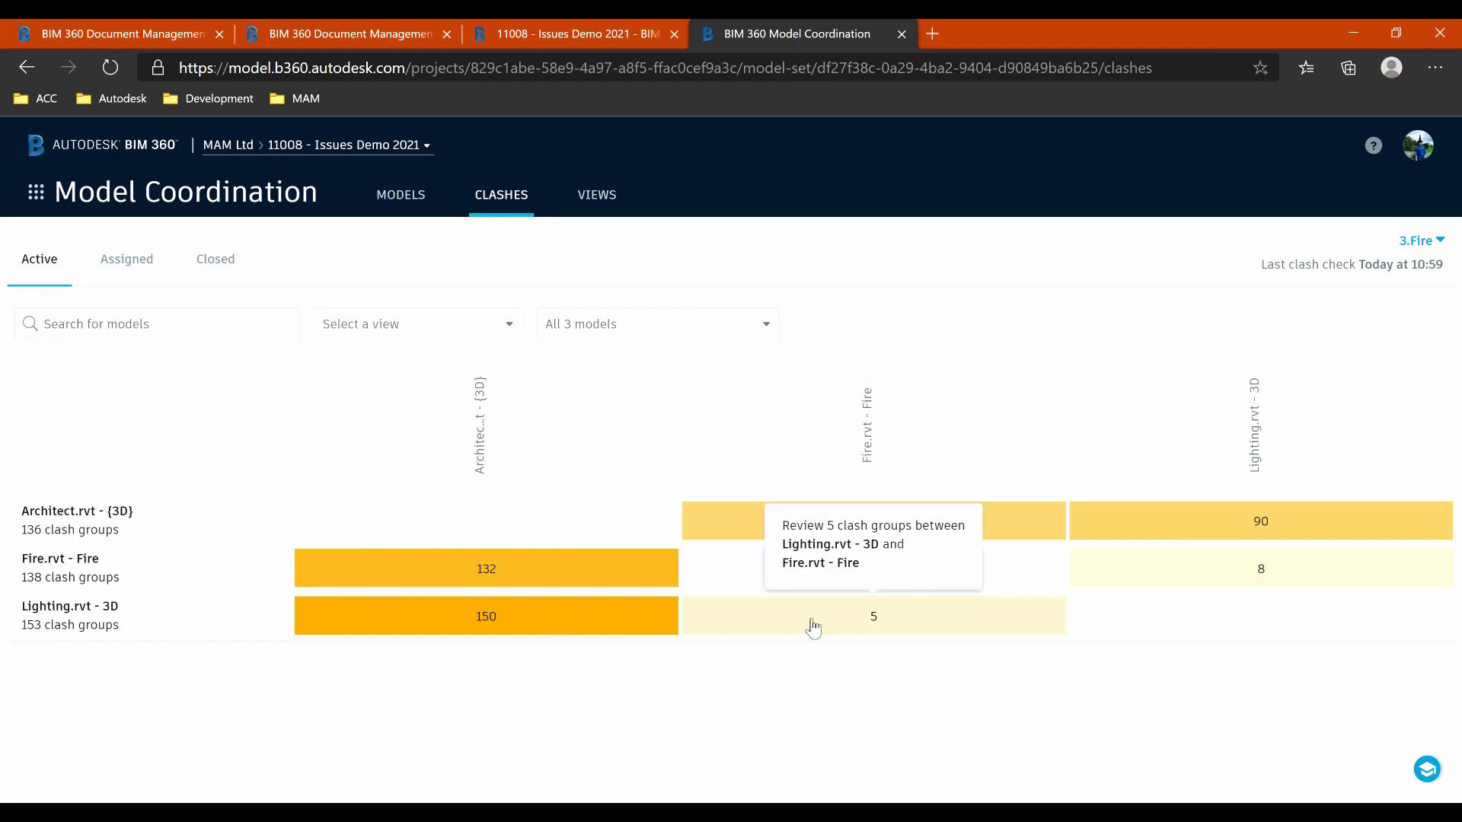
left_click(813, 627)
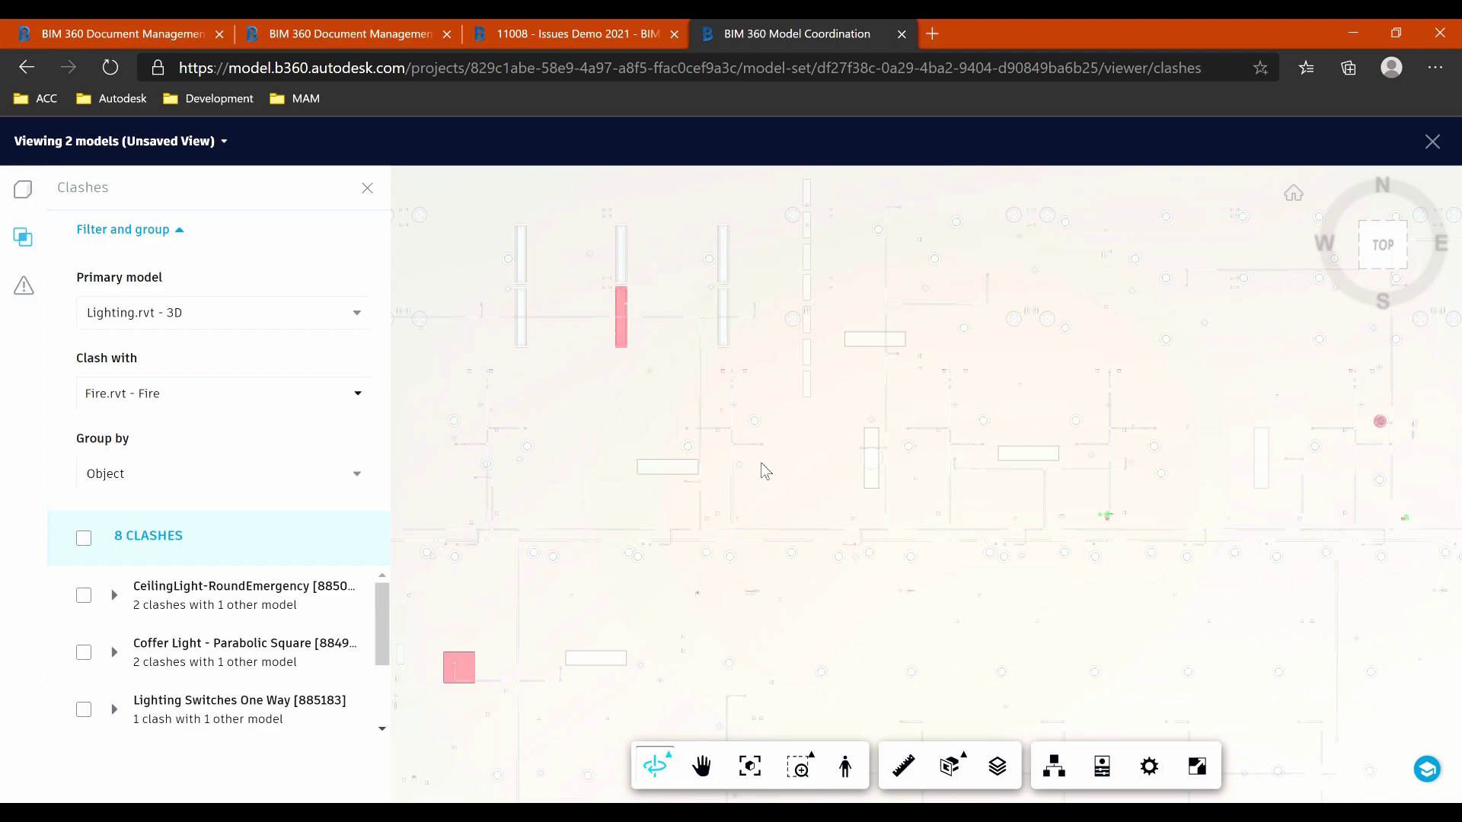
scroll(232, 625, "down", 2)
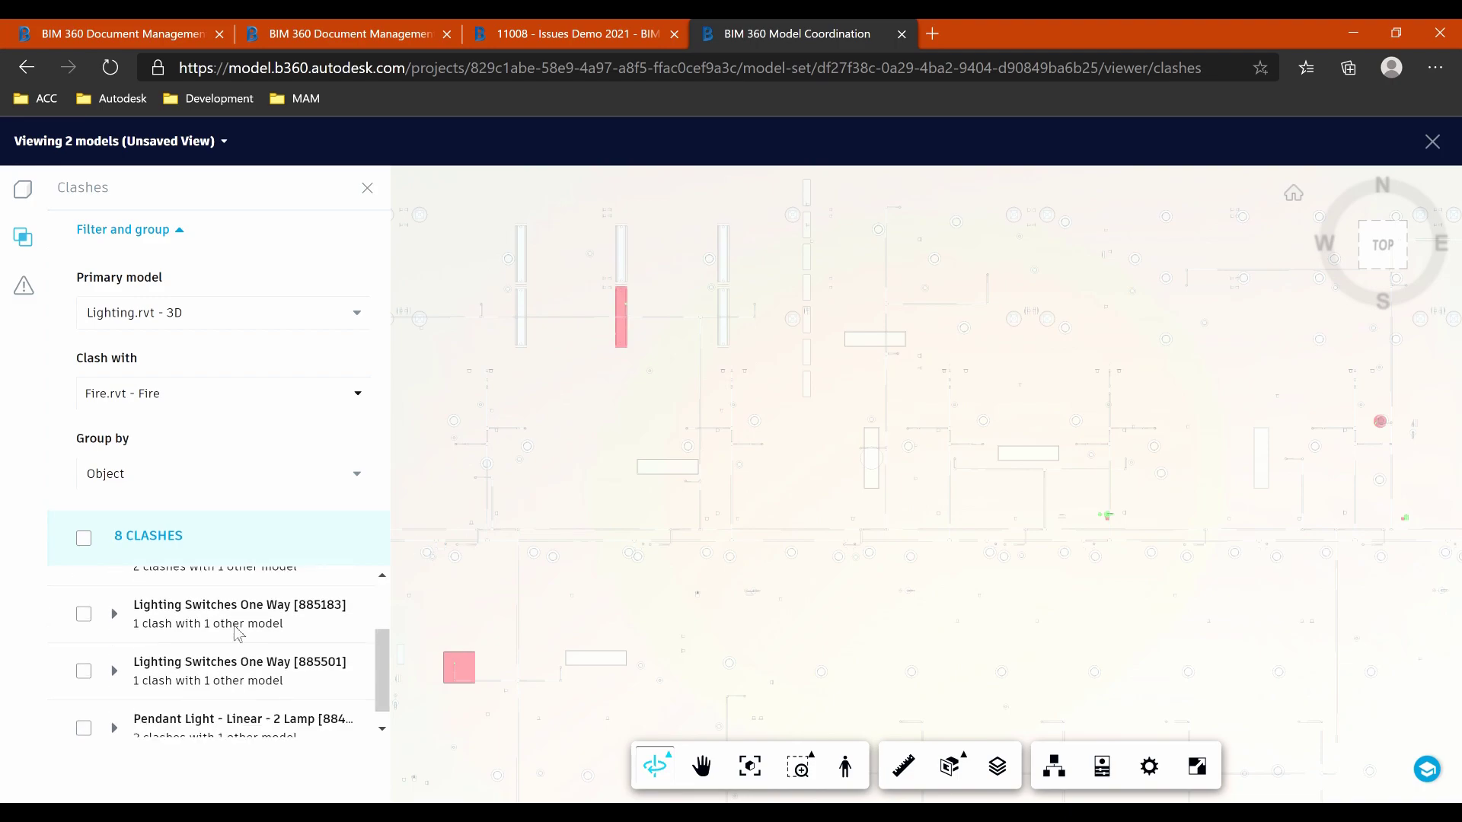
scroll(221, 609, "up", 2)
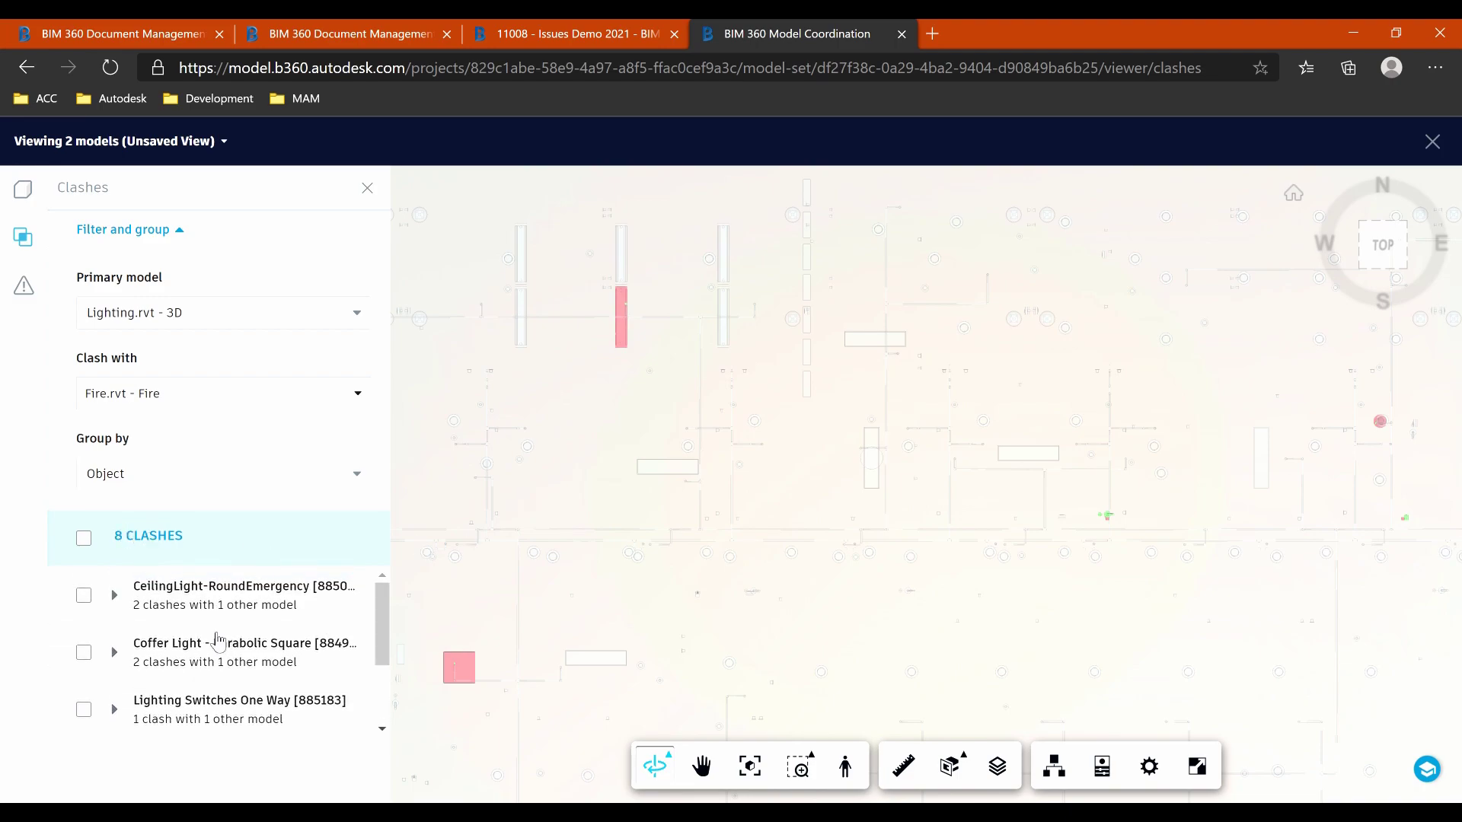
left_click(196, 607)
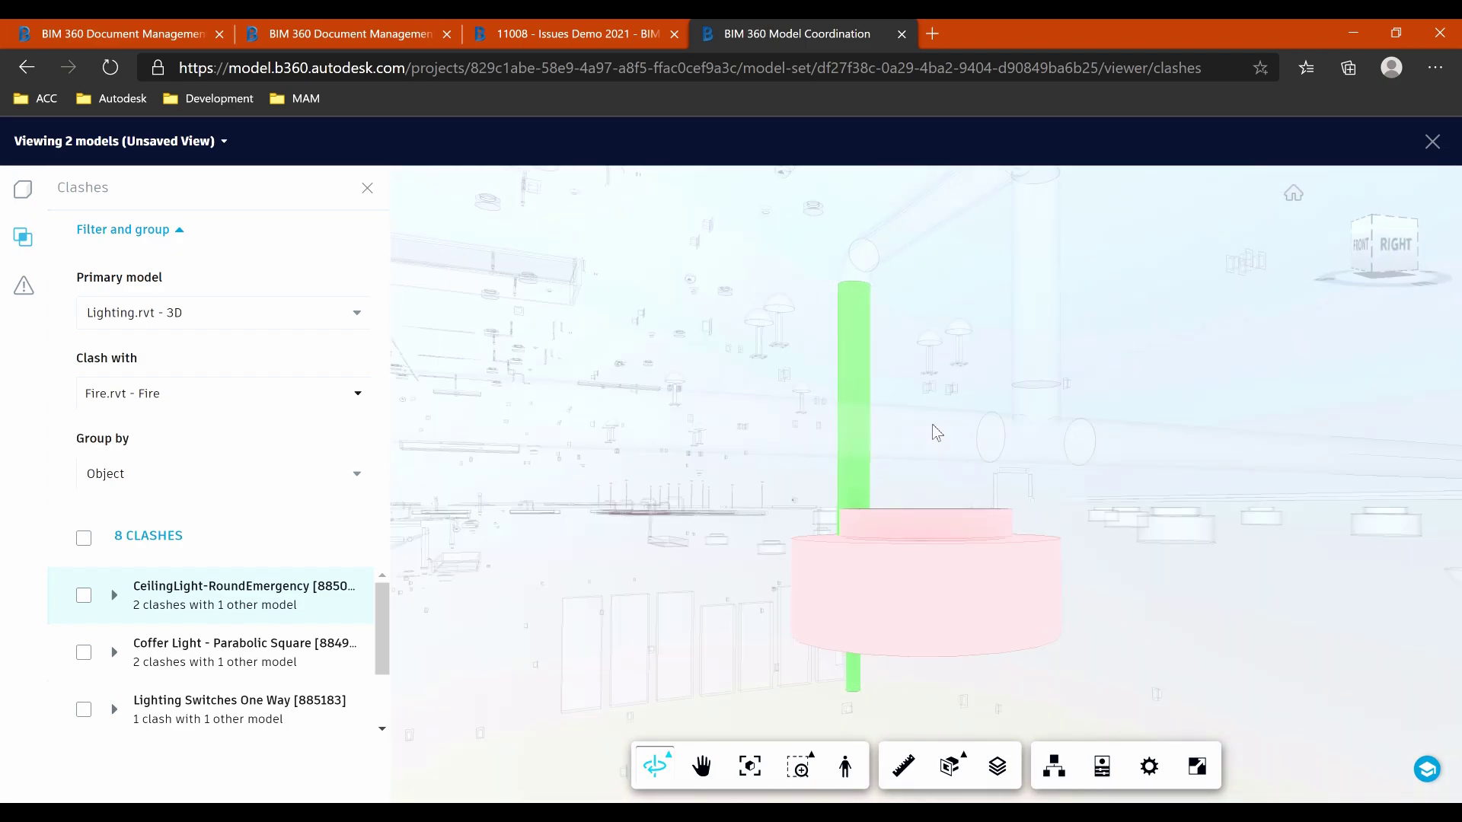
left_click_drag(937, 433, 830, 427)
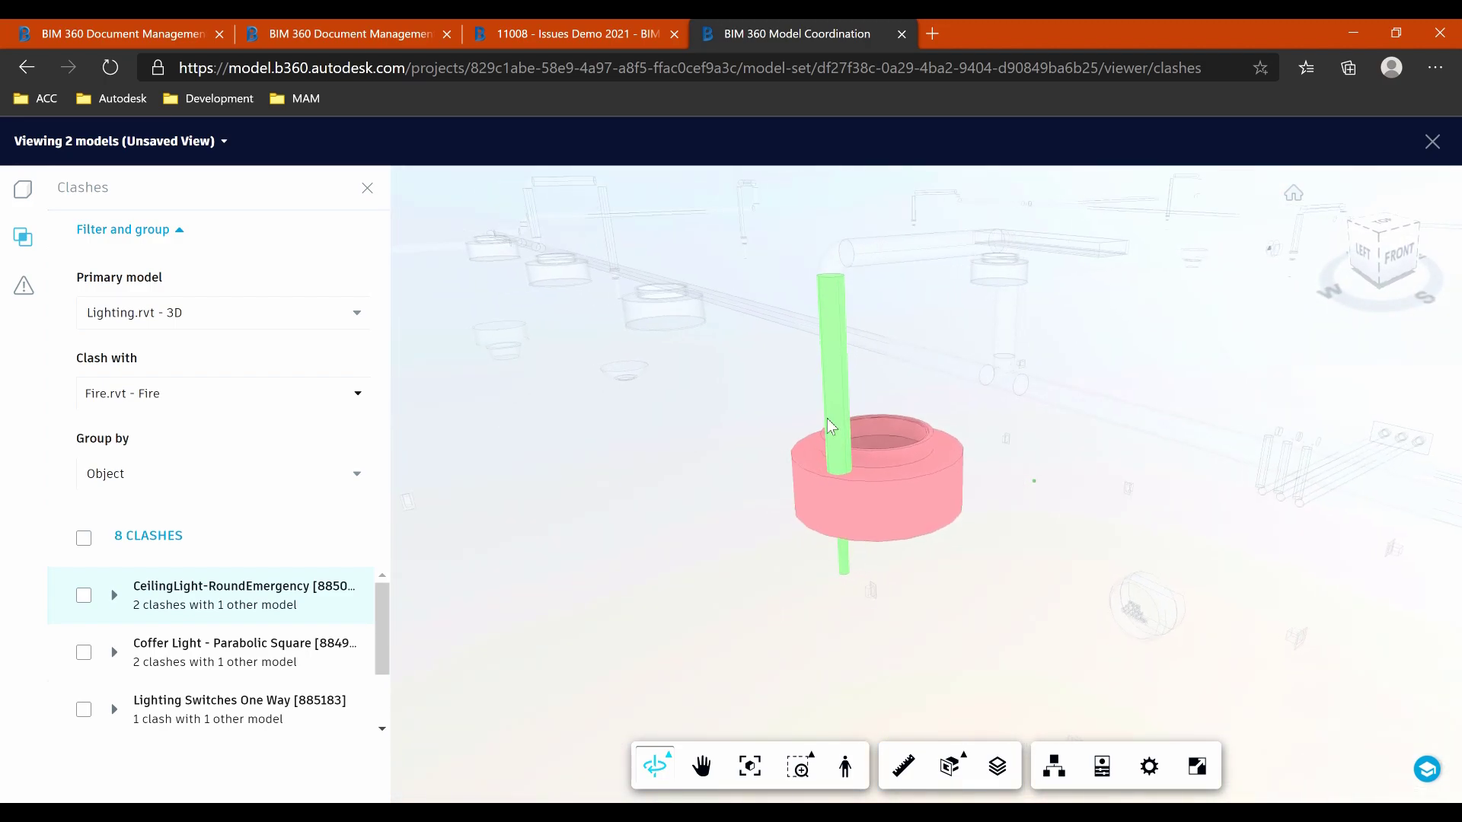
left_click_drag(843, 570, 885, 480)
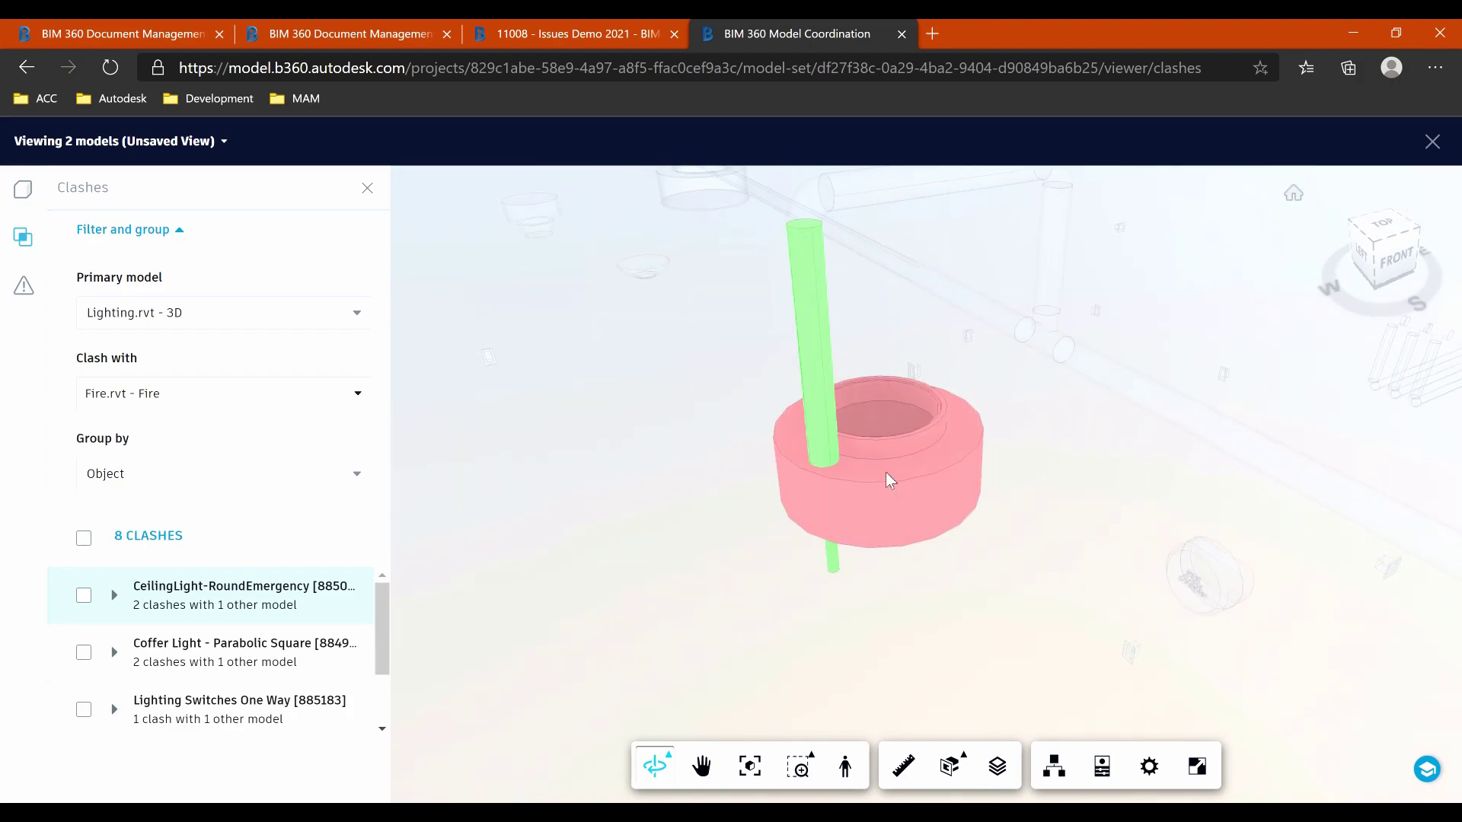
left_click(168, 648)
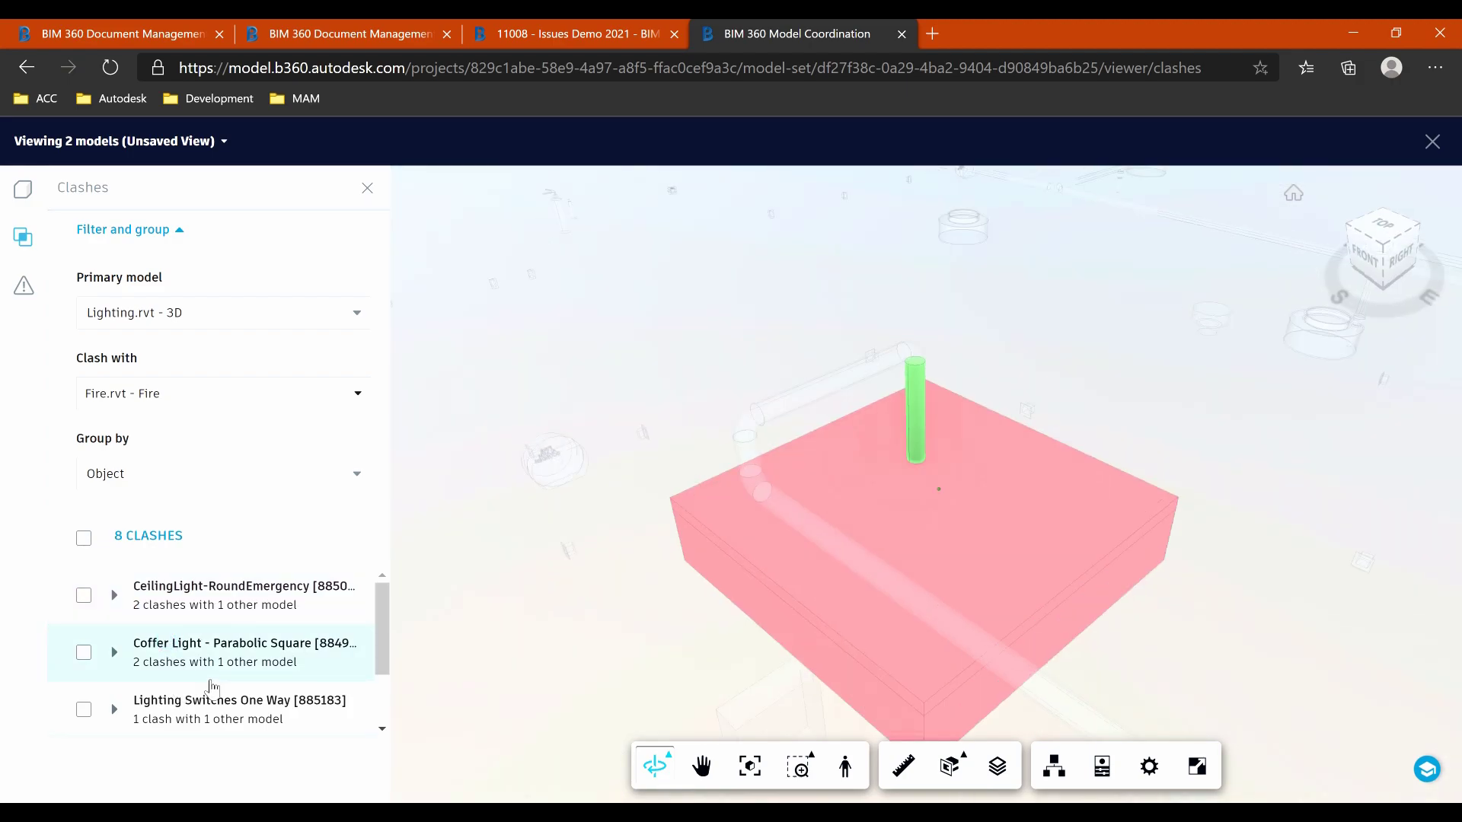
scroll(218, 682, "down", 1)
scroll(220, 678, "down", 1)
left_click(176, 649)
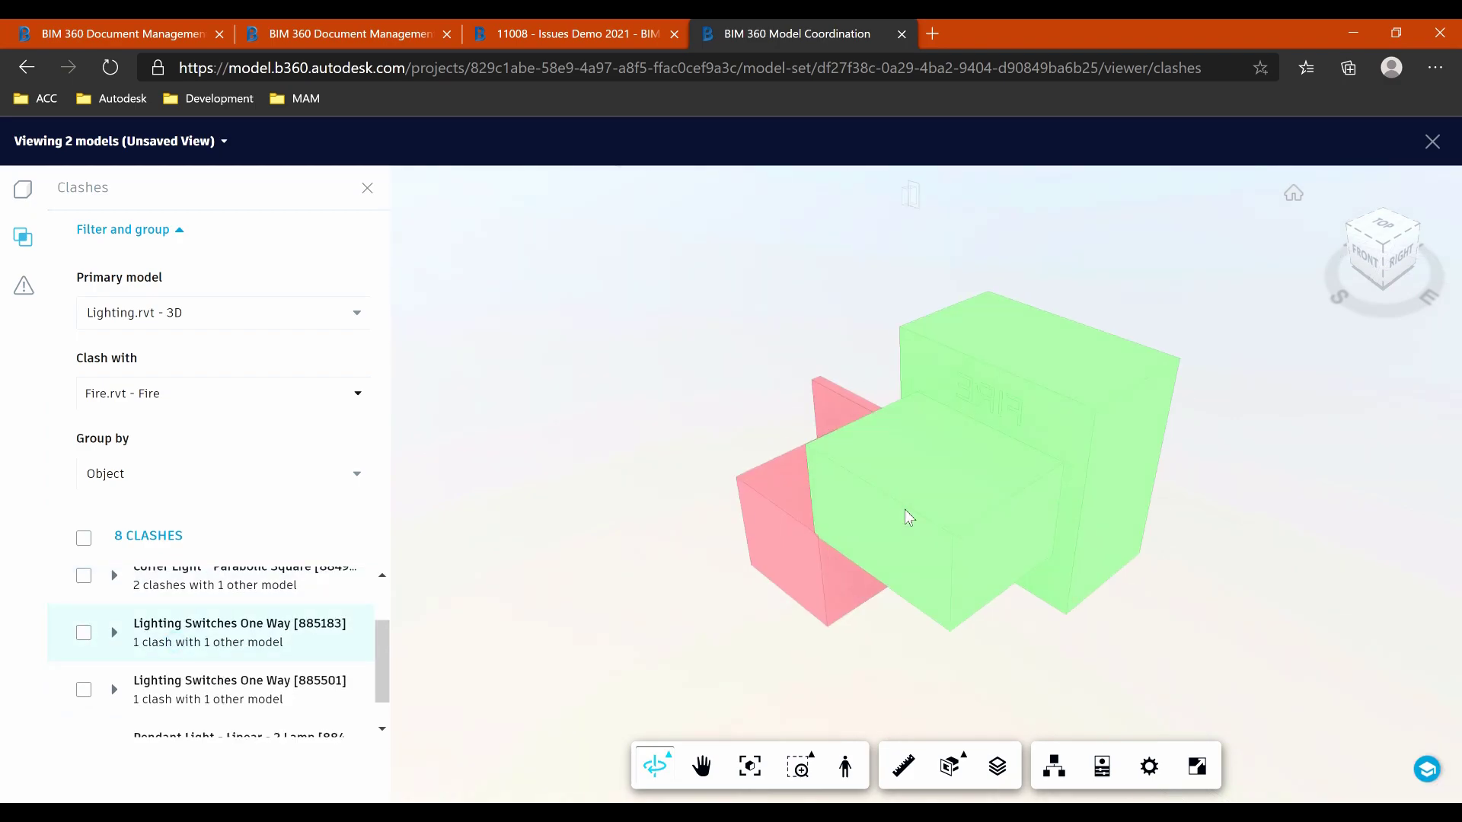
scroll(297, 632, "up", 2)
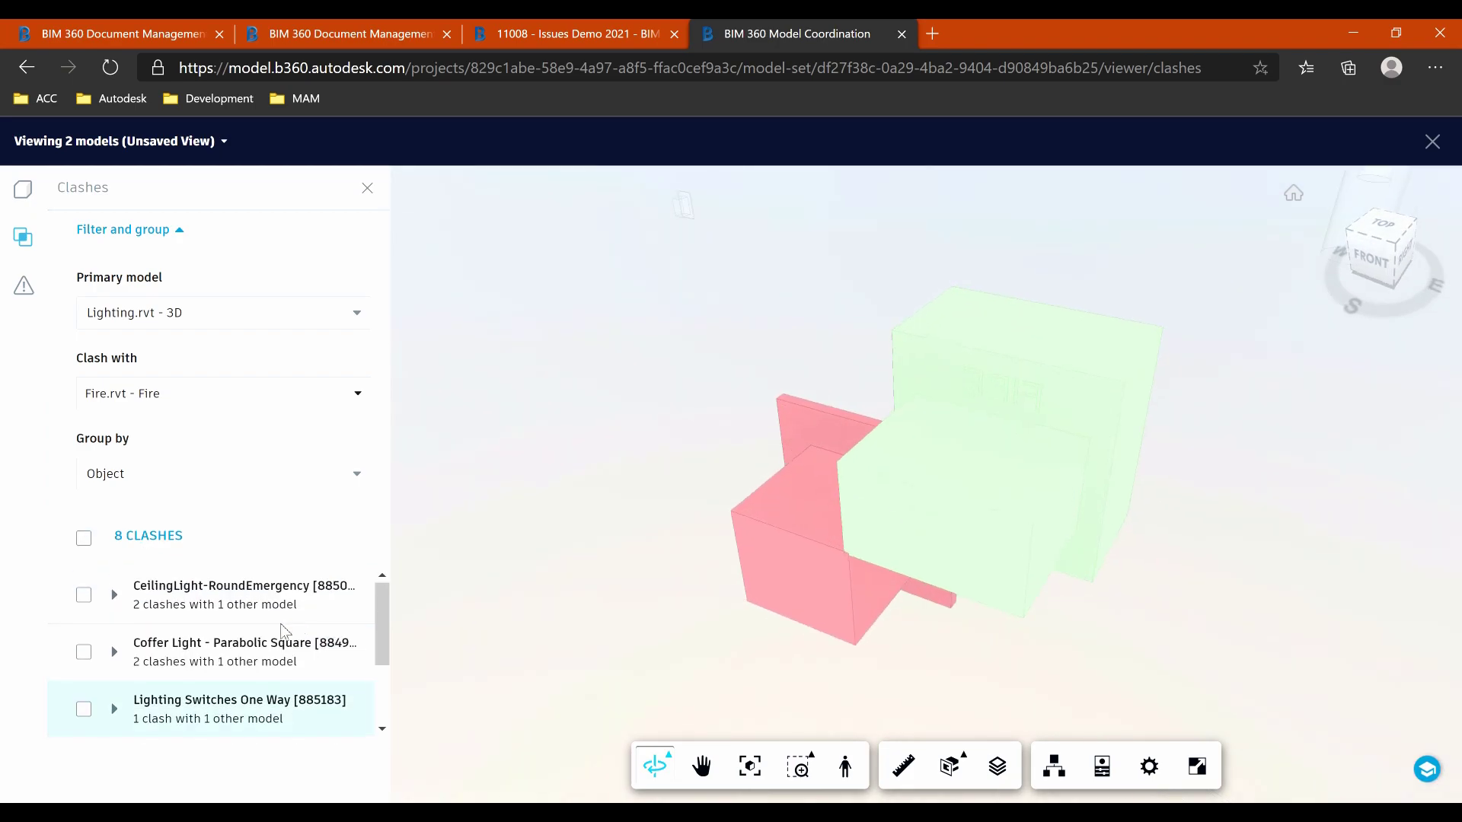
left_click(193, 604)
left_click_drag(871, 513, 960, 457)
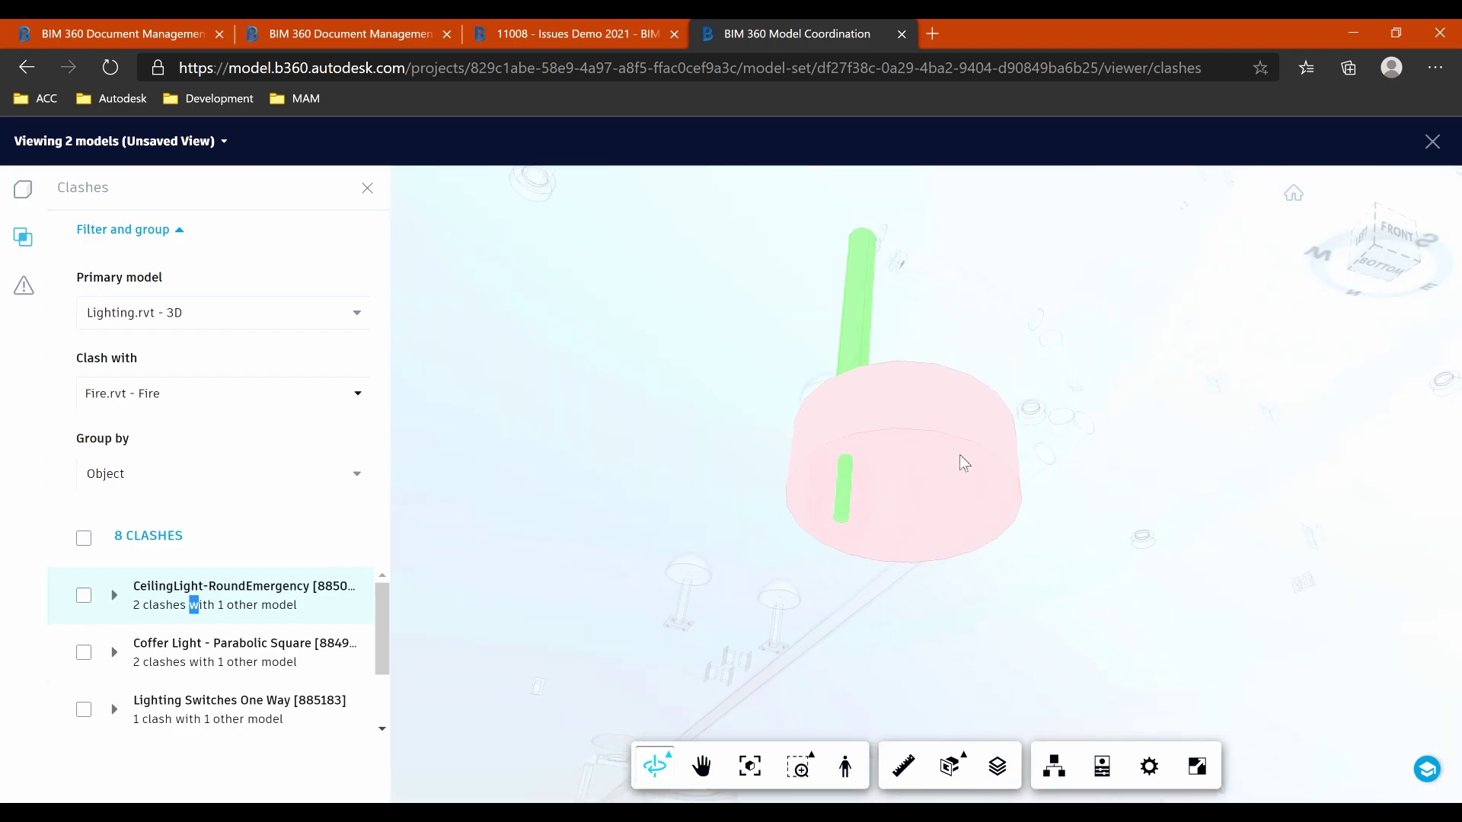
- Select both CeilingLight-RoundEmergency clashes, start an issue and pin it on the red fixture
left_click(84, 595)
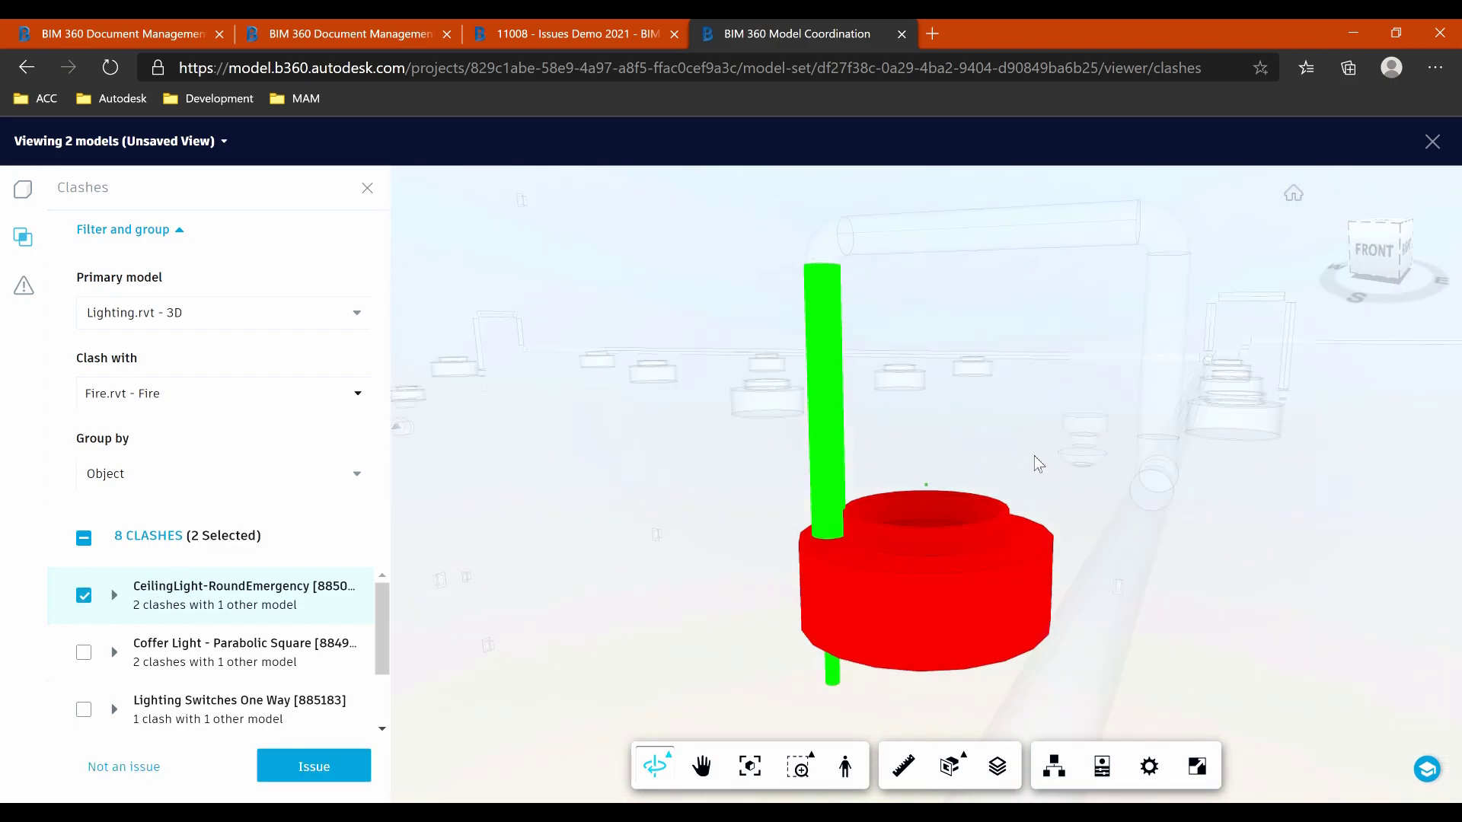
left_click(304, 773)
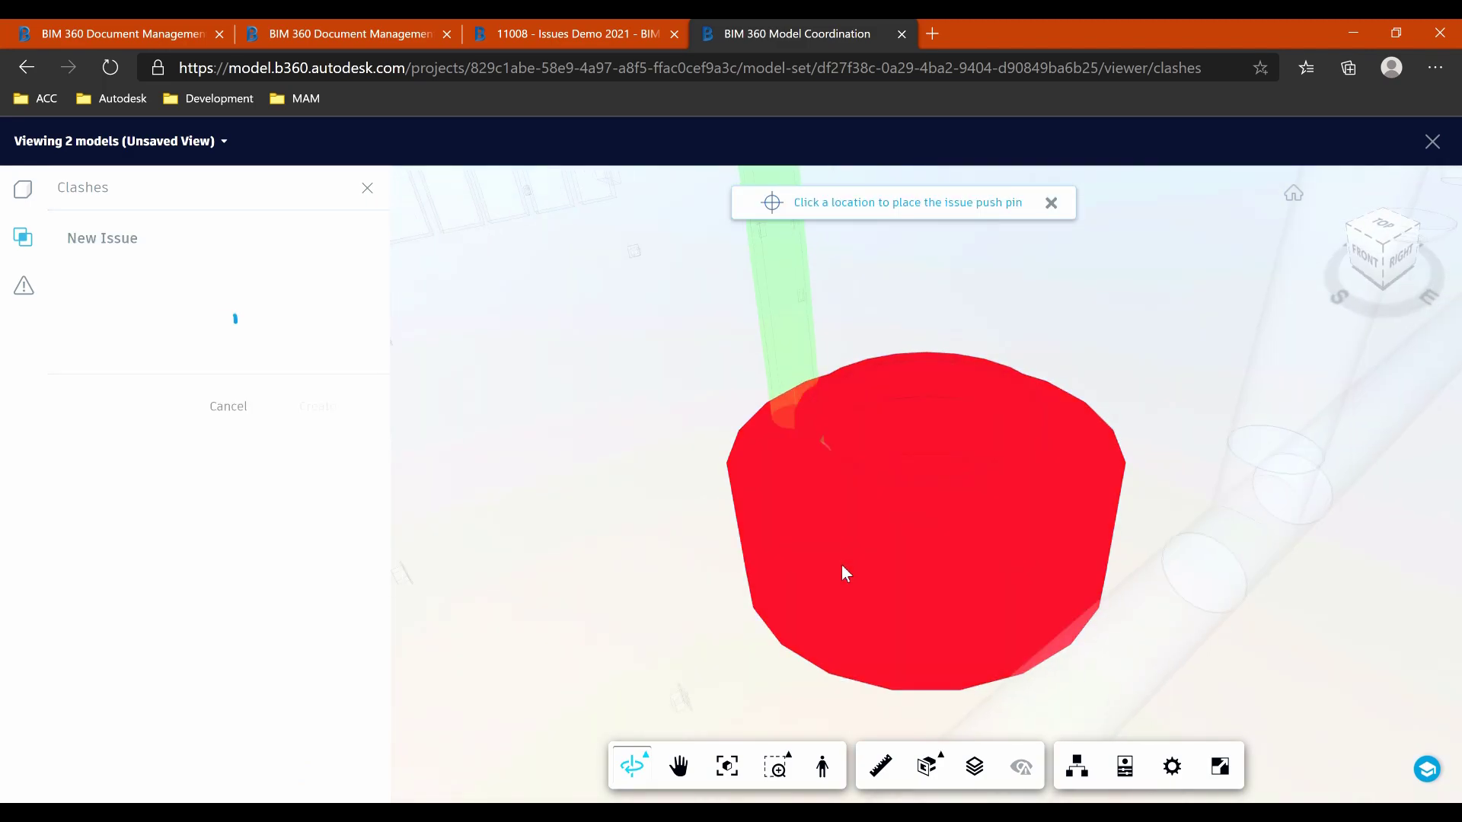
left_click_drag(714, 590, 1135, 473)
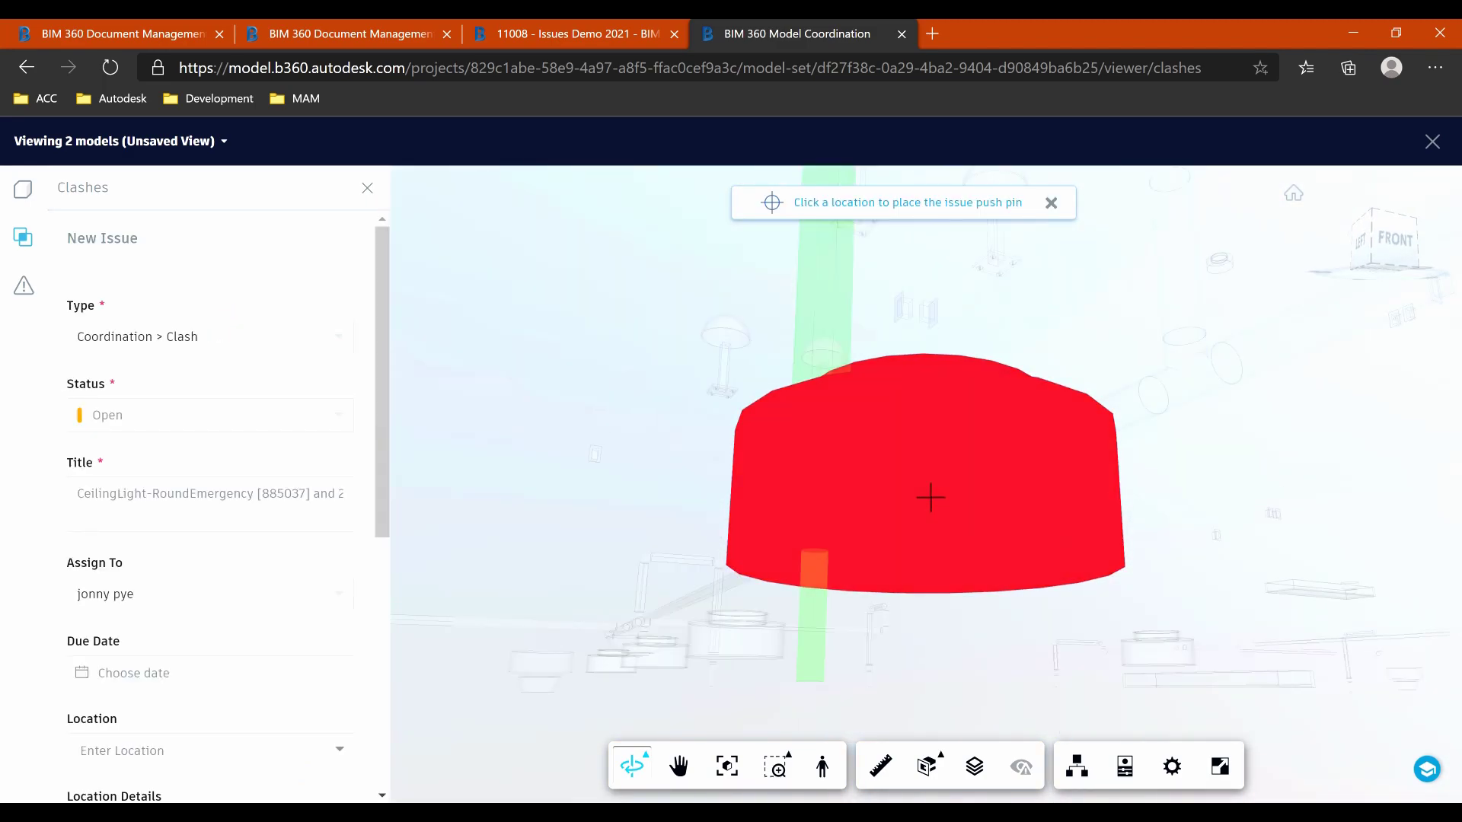
left_click(888, 494)
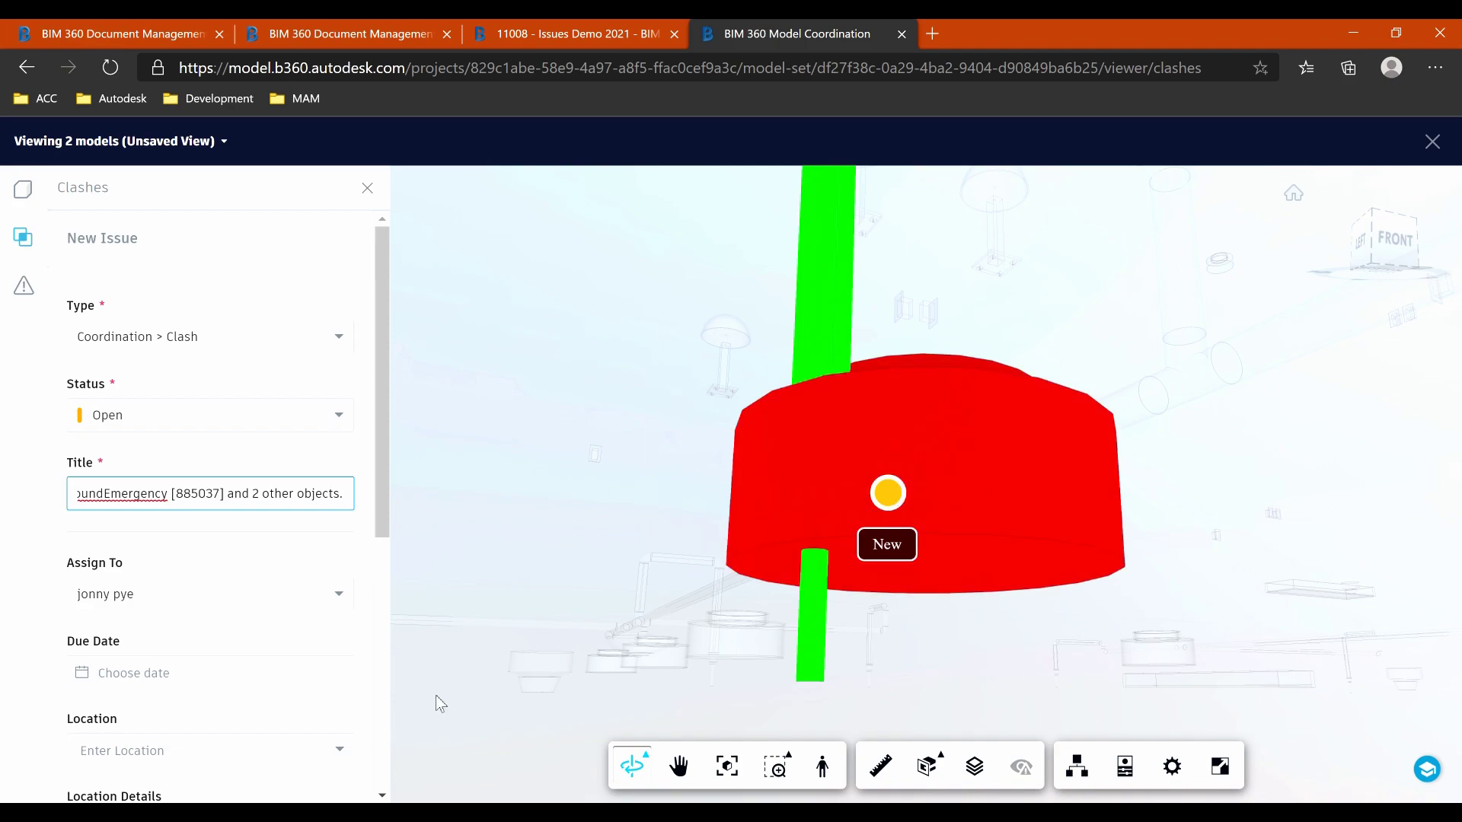
- Set the issue's due date to Jan 15 and create it
scroll(854, 573, "down", 3)
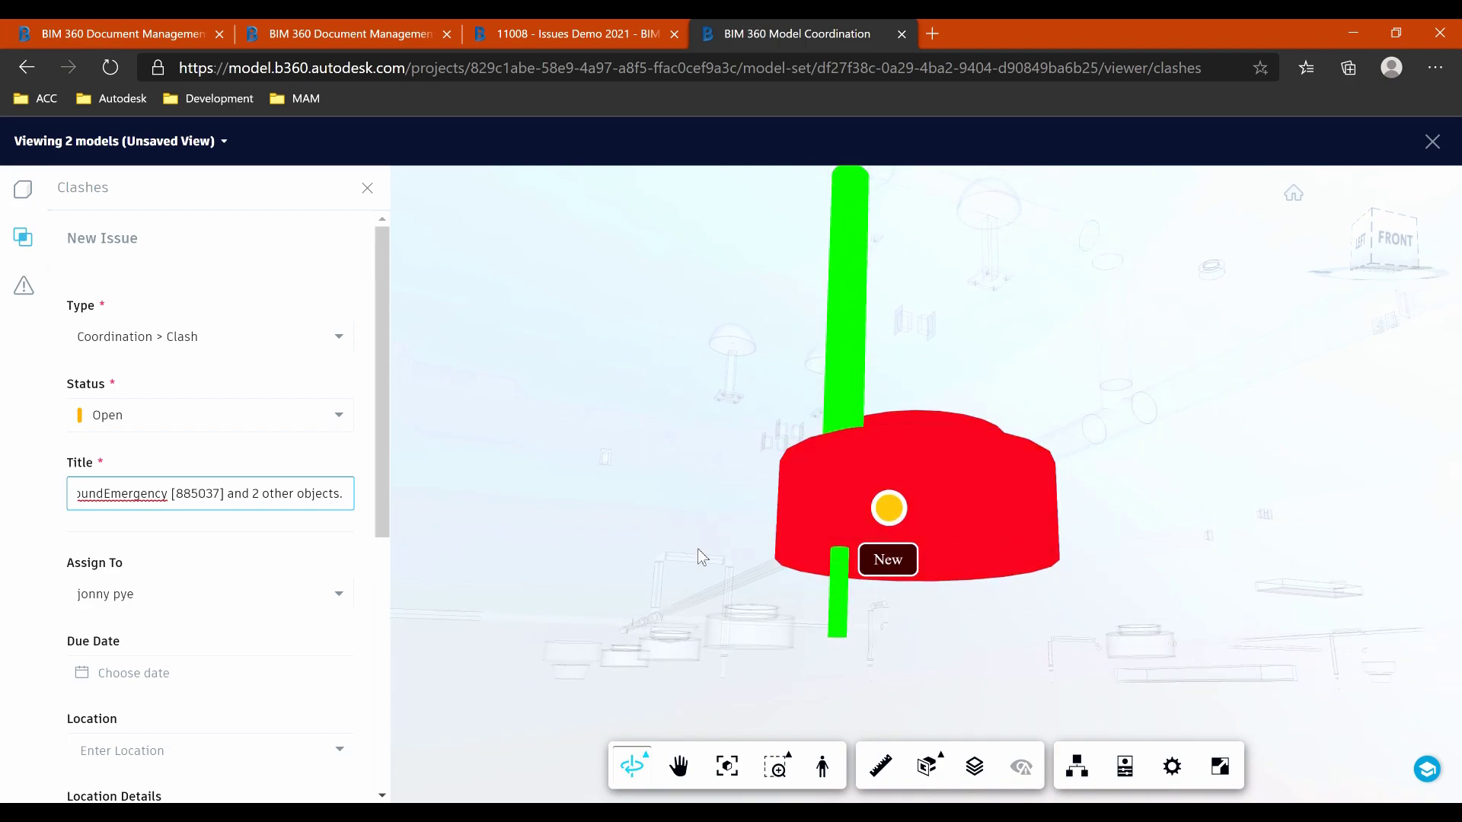
scroll(135, 485, "down", 3)
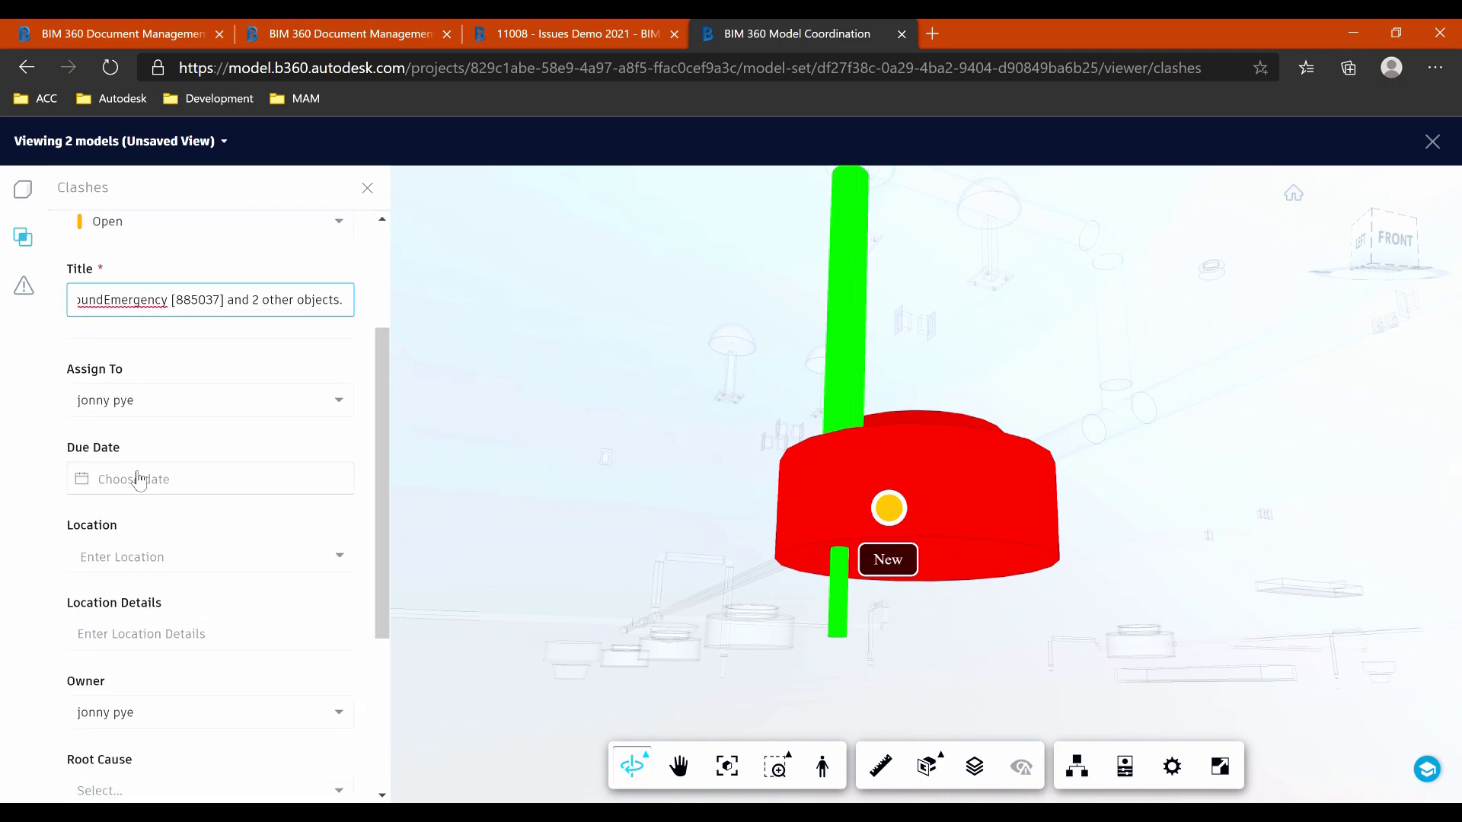
left_click(140, 480)
left_click(216, 623)
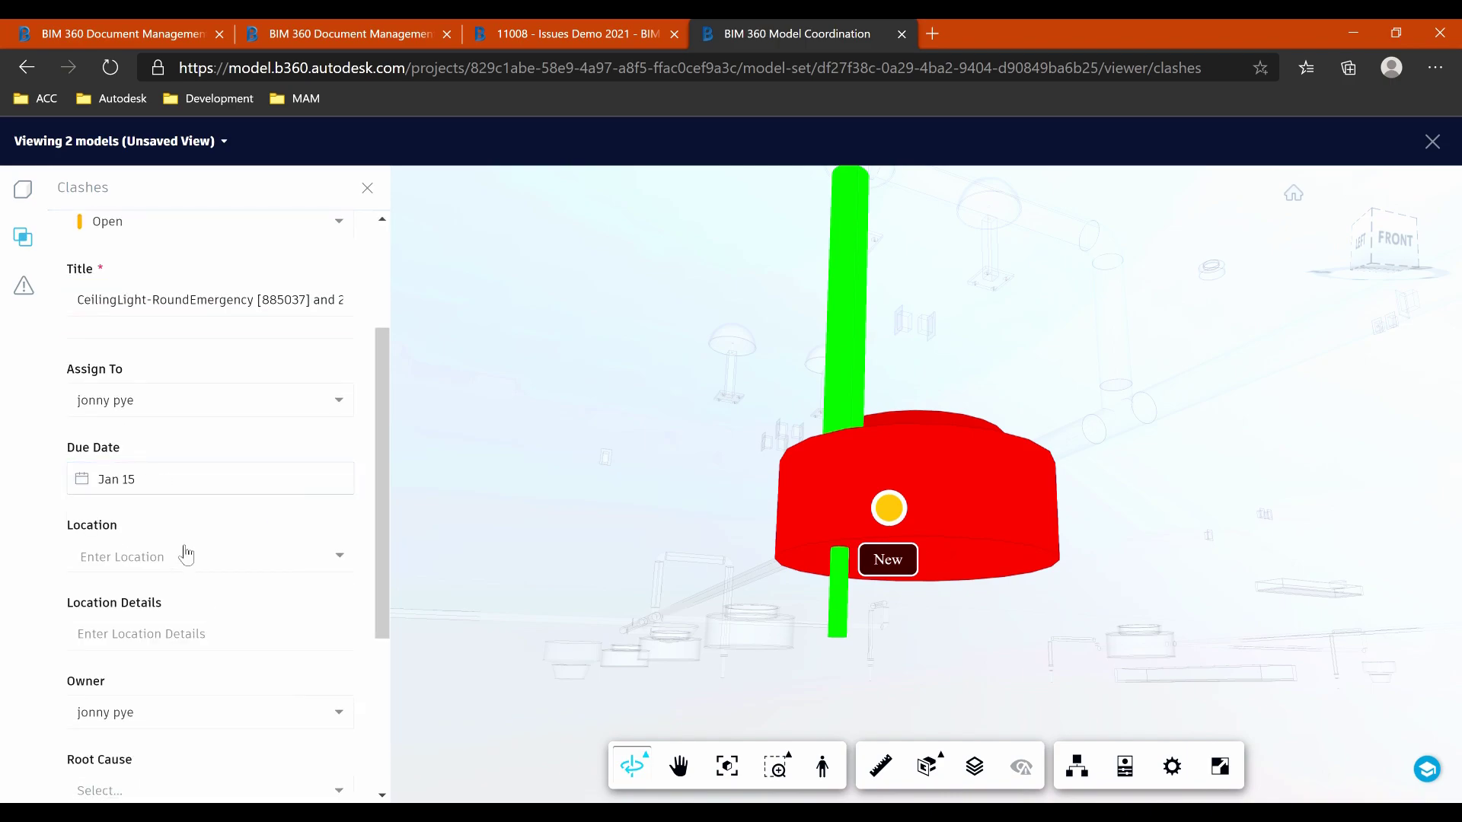
scroll(188, 553, "down", 5)
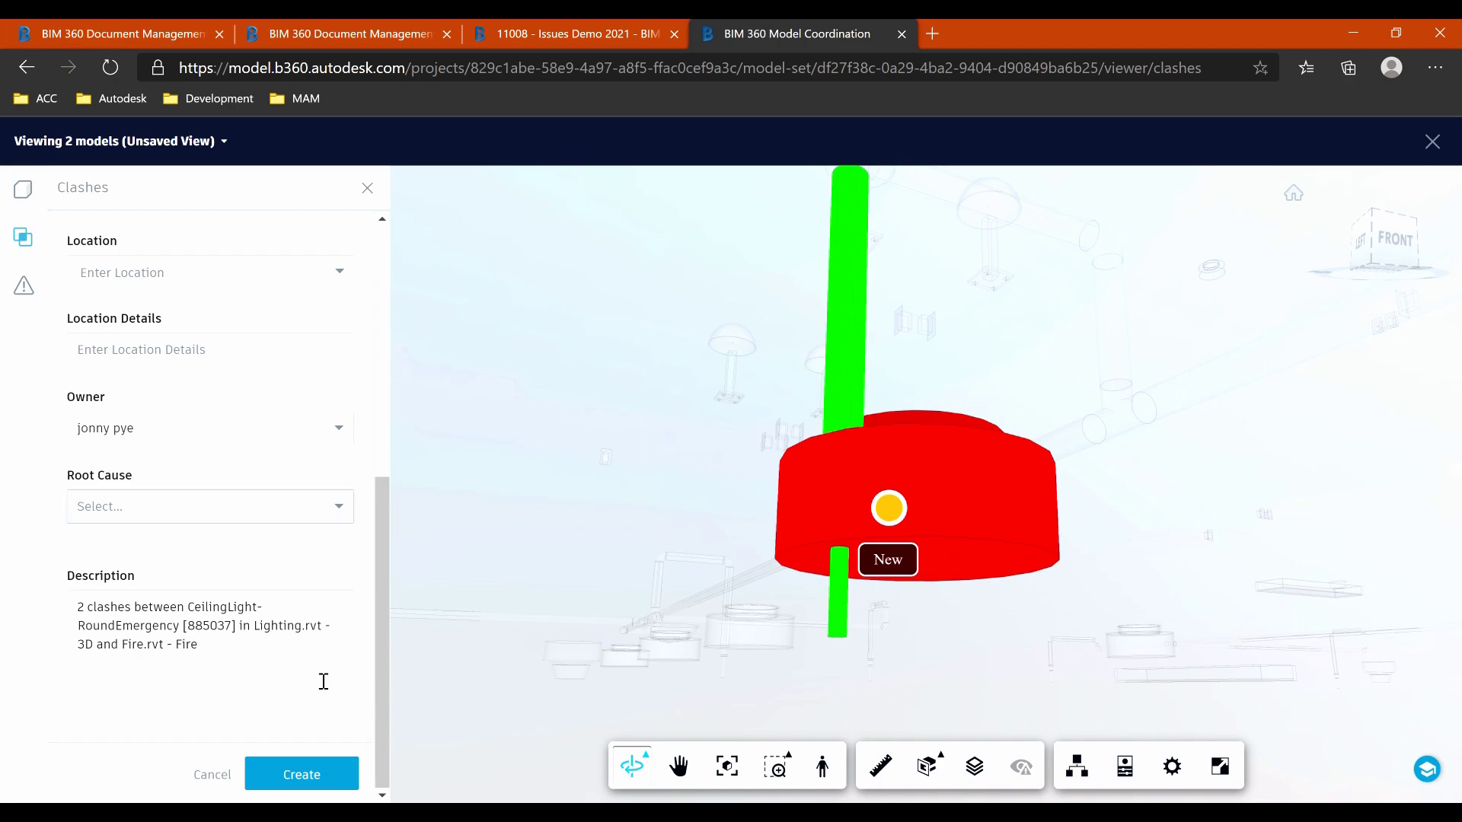
left_click(299, 777)
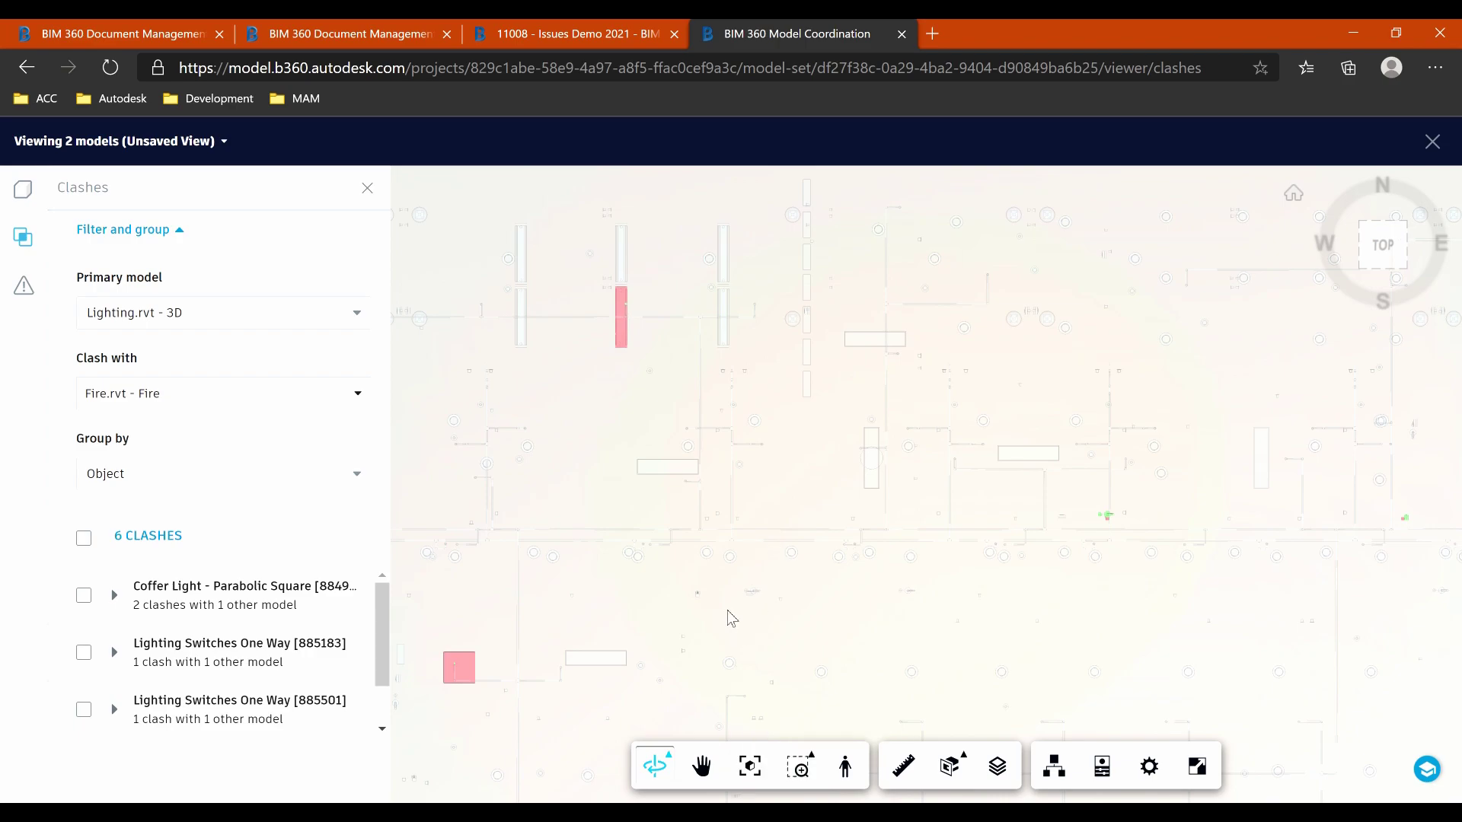
- Switch to Revit and open Lighting.rvt from the BIM 360 2.Lighting folder
key("alt+Tab")
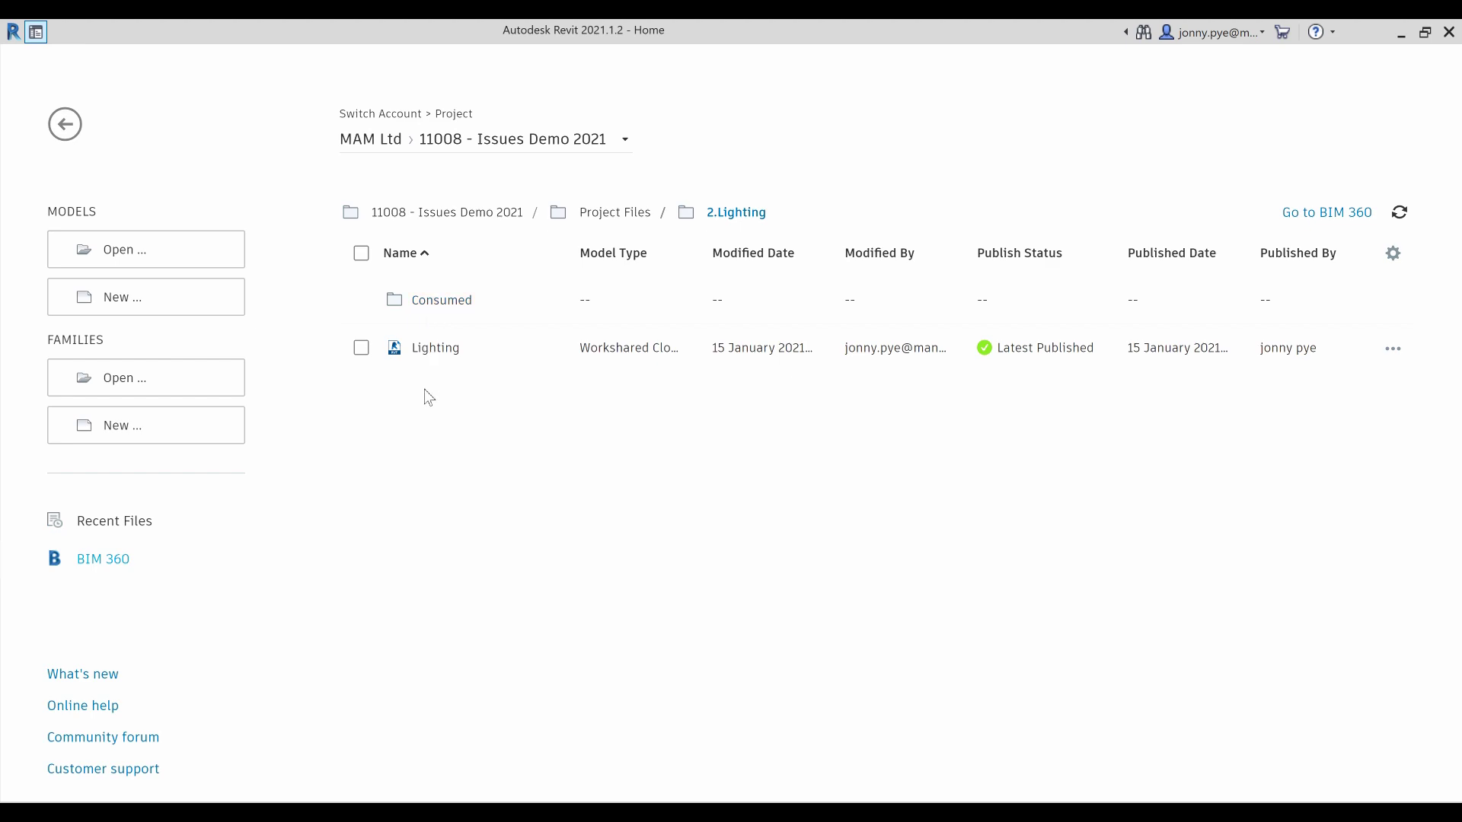
left_click(435, 351)
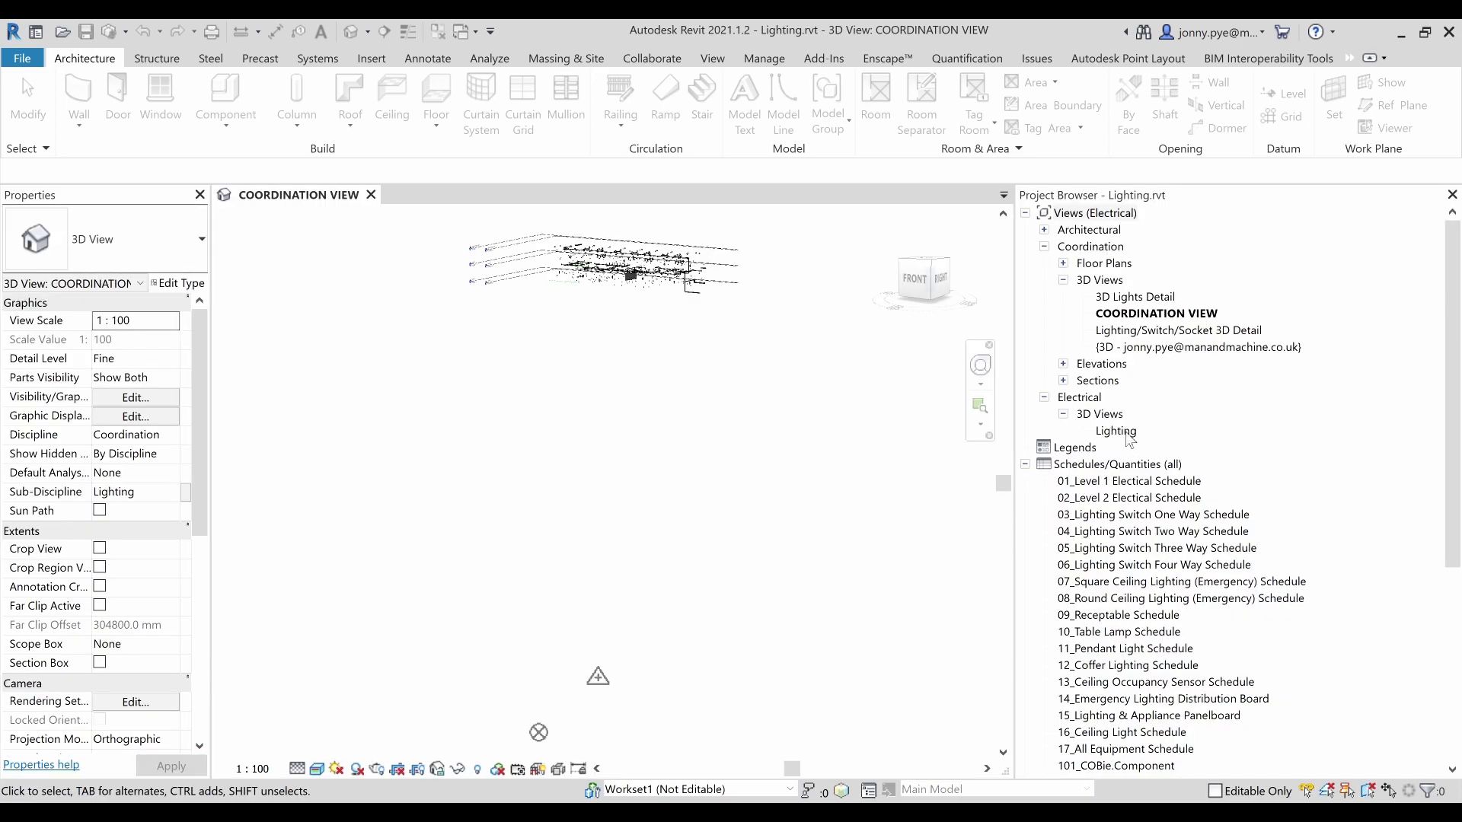
middle_click_drag(691, 363, 707, 493)
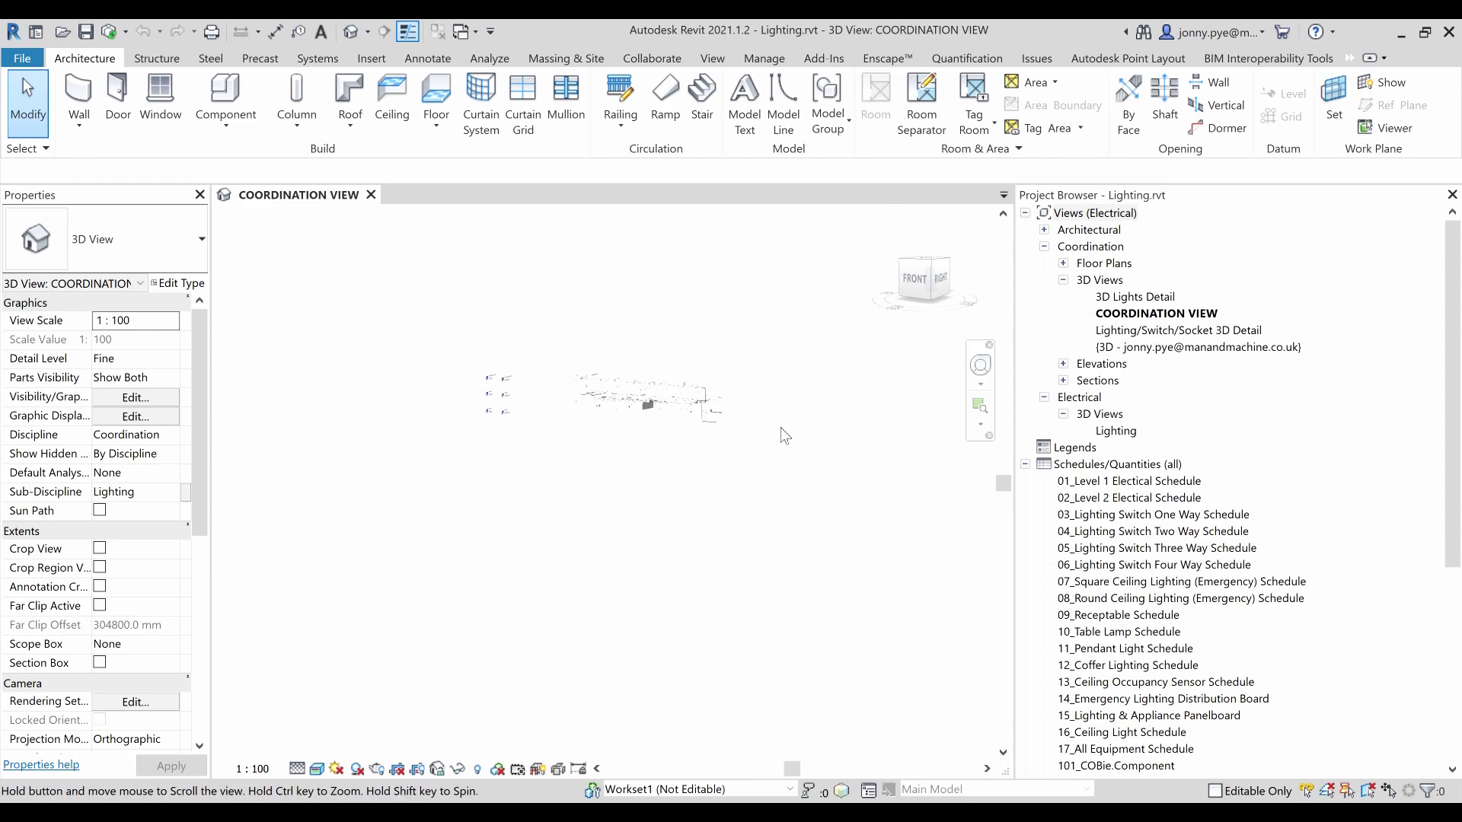
scroll(605, 414, "up", 8)
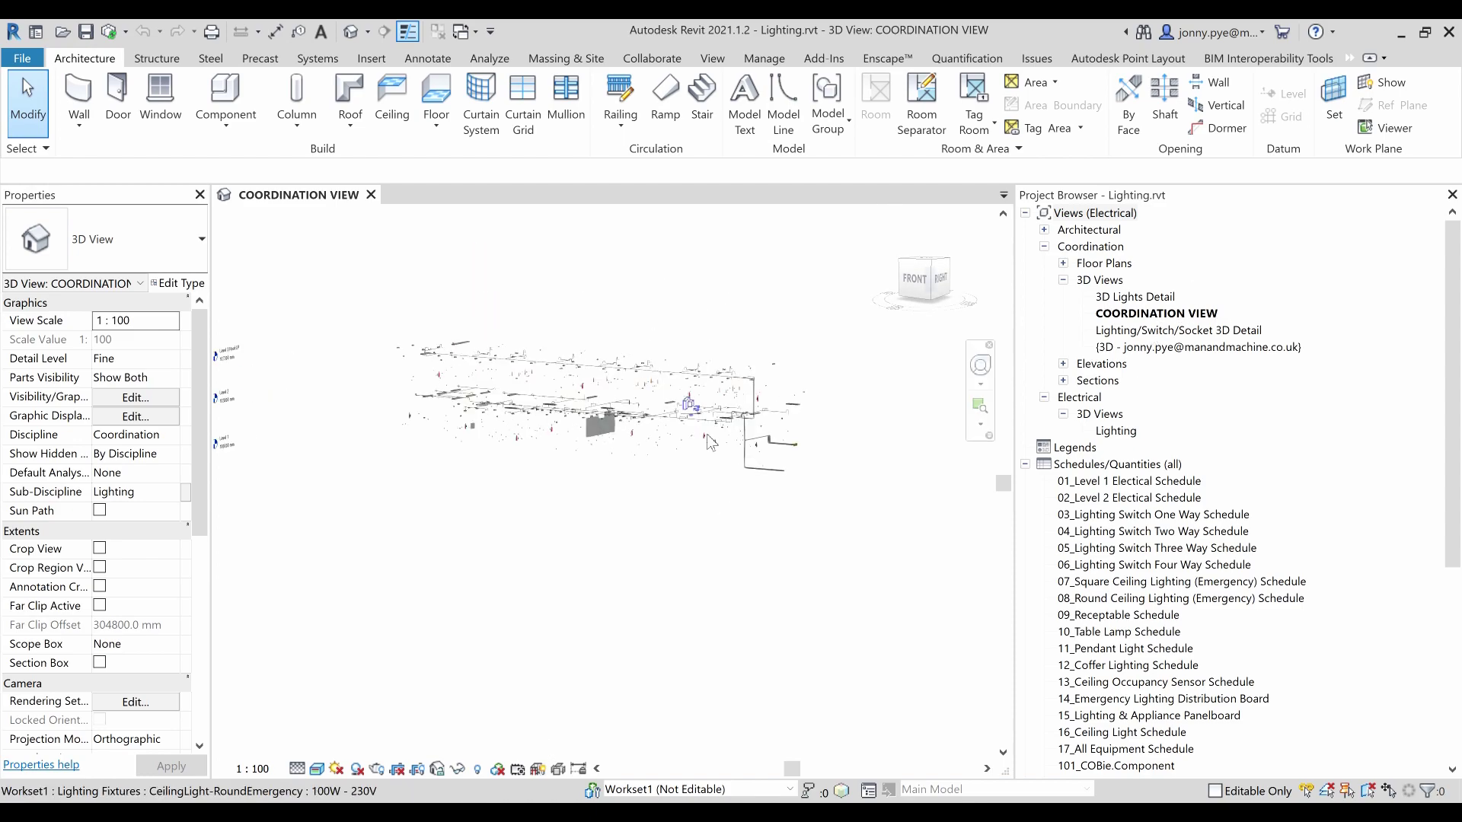
scroll(746, 466, "up", 3)
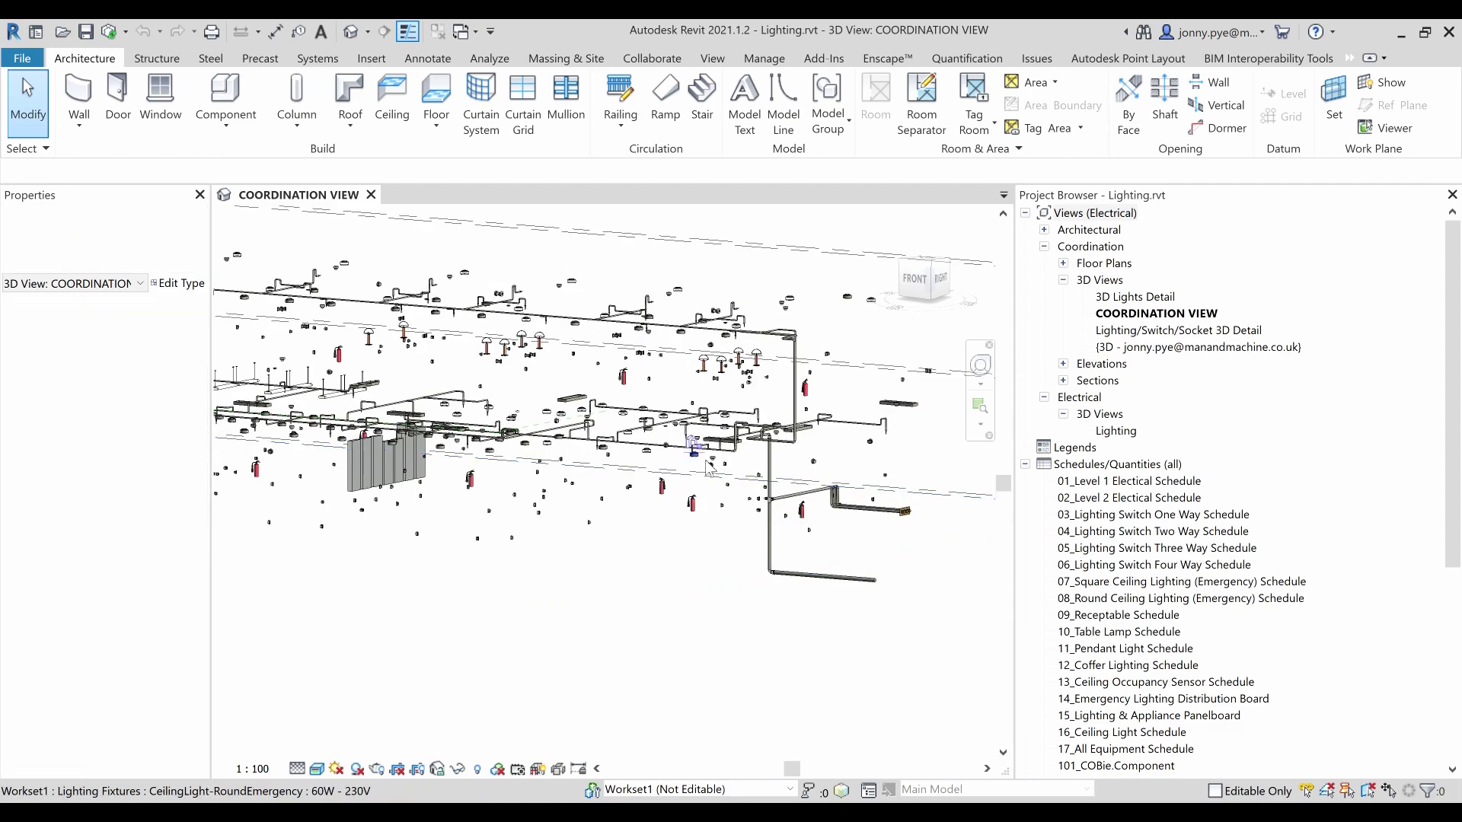
middle_click_drag(771, 471, 743, 533)
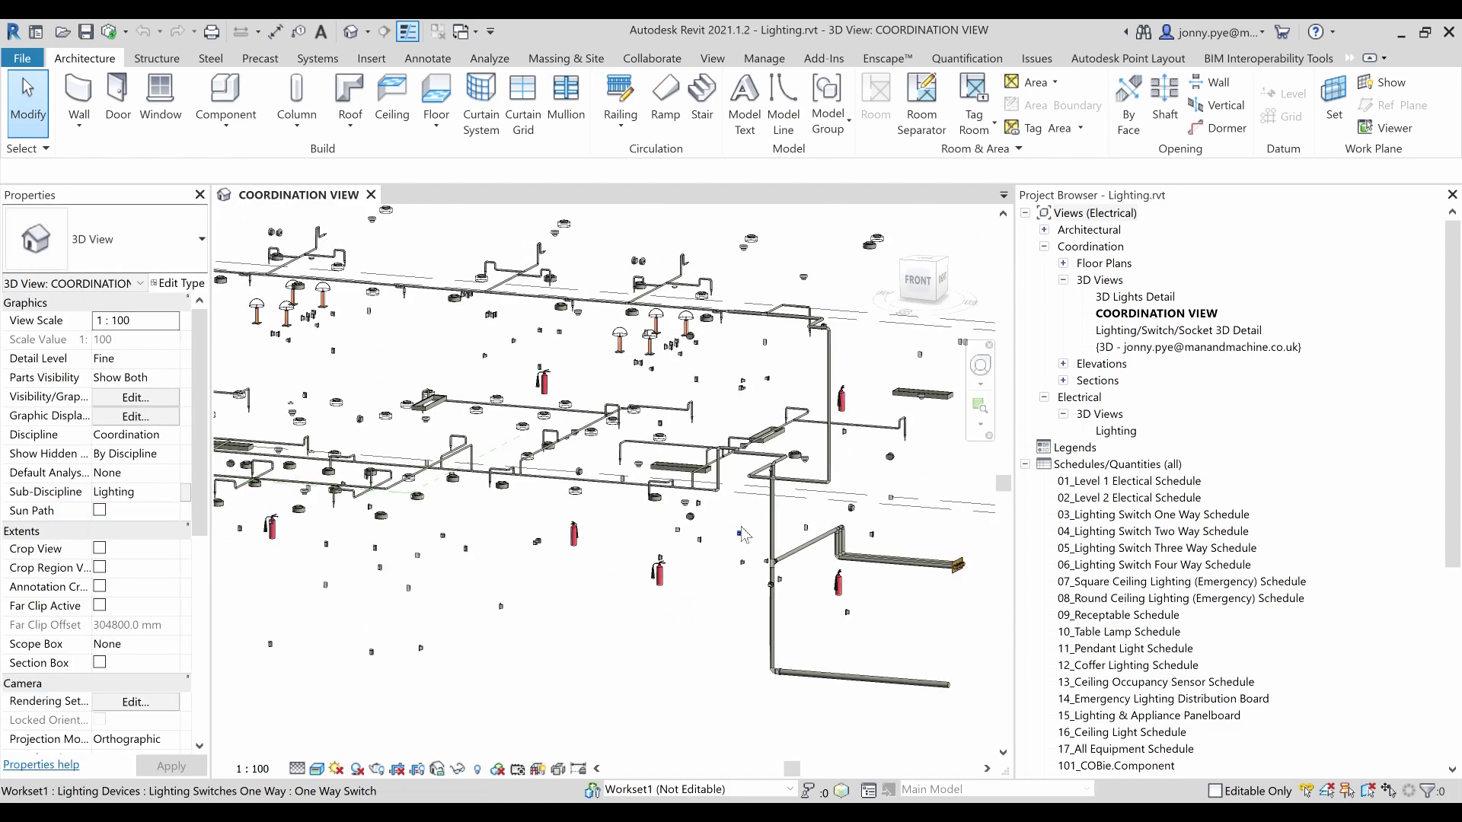
scroll(708, 426, "up", 5)
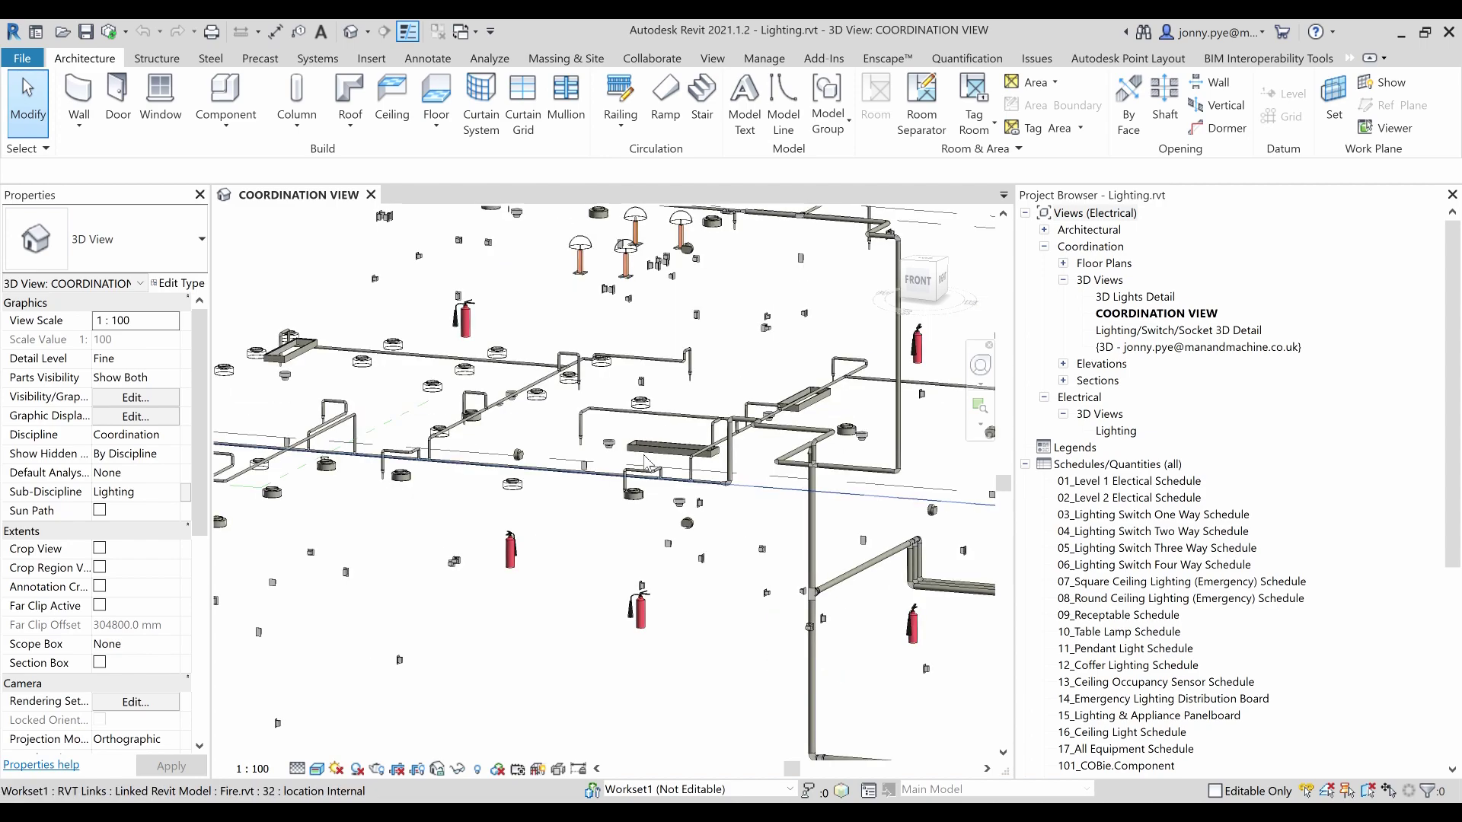
middle_click_drag(689, 342, 609, 503)
scroll(689, 474, "down", 5)
scroll(609, 502, "down", 2)
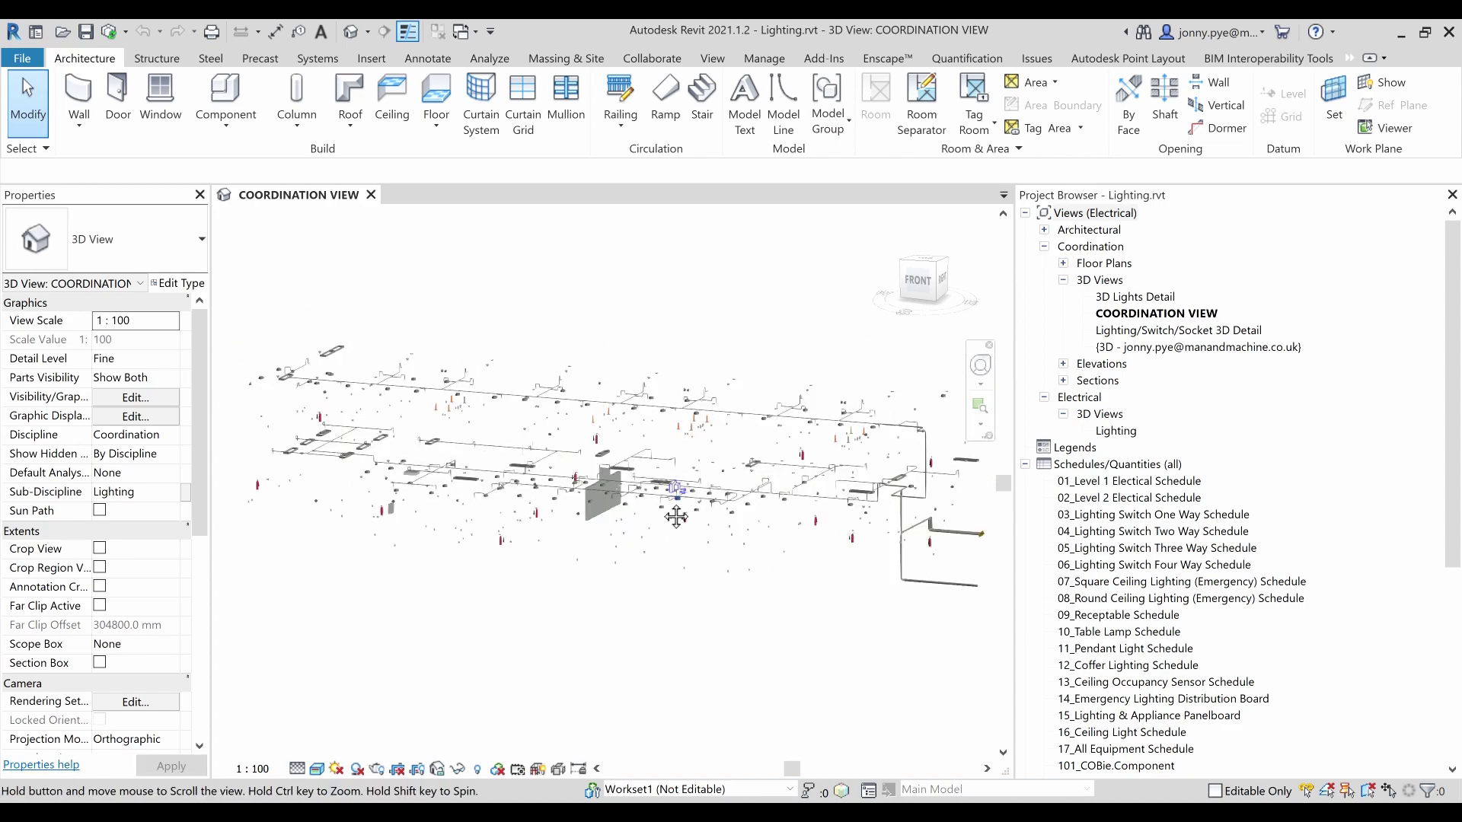
middle_click_drag(696, 407, 680, 408)
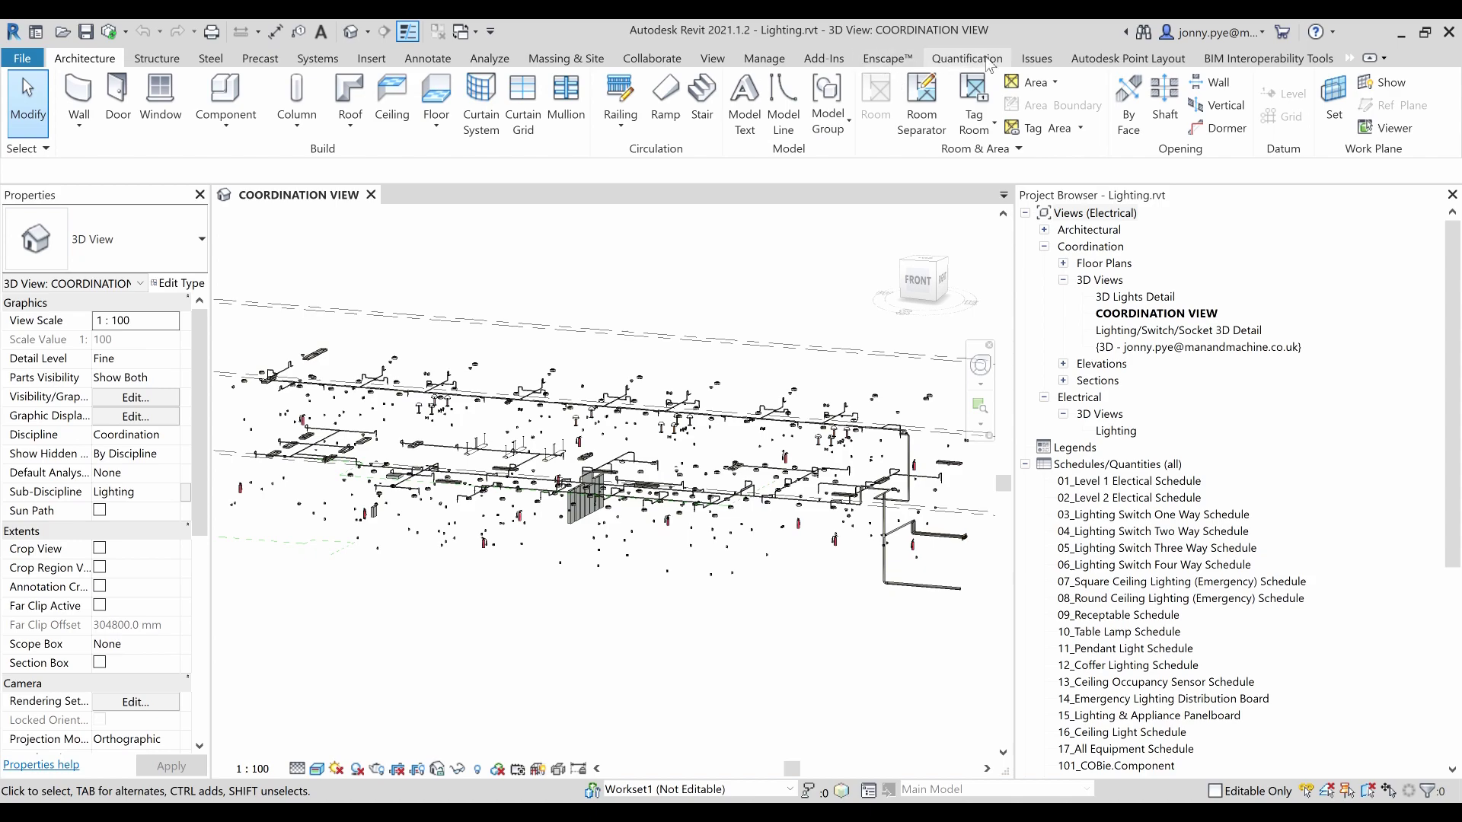
- From the Issues tab, open the Issues panel and then the Load issues folder dialog
left_click(1037, 59)
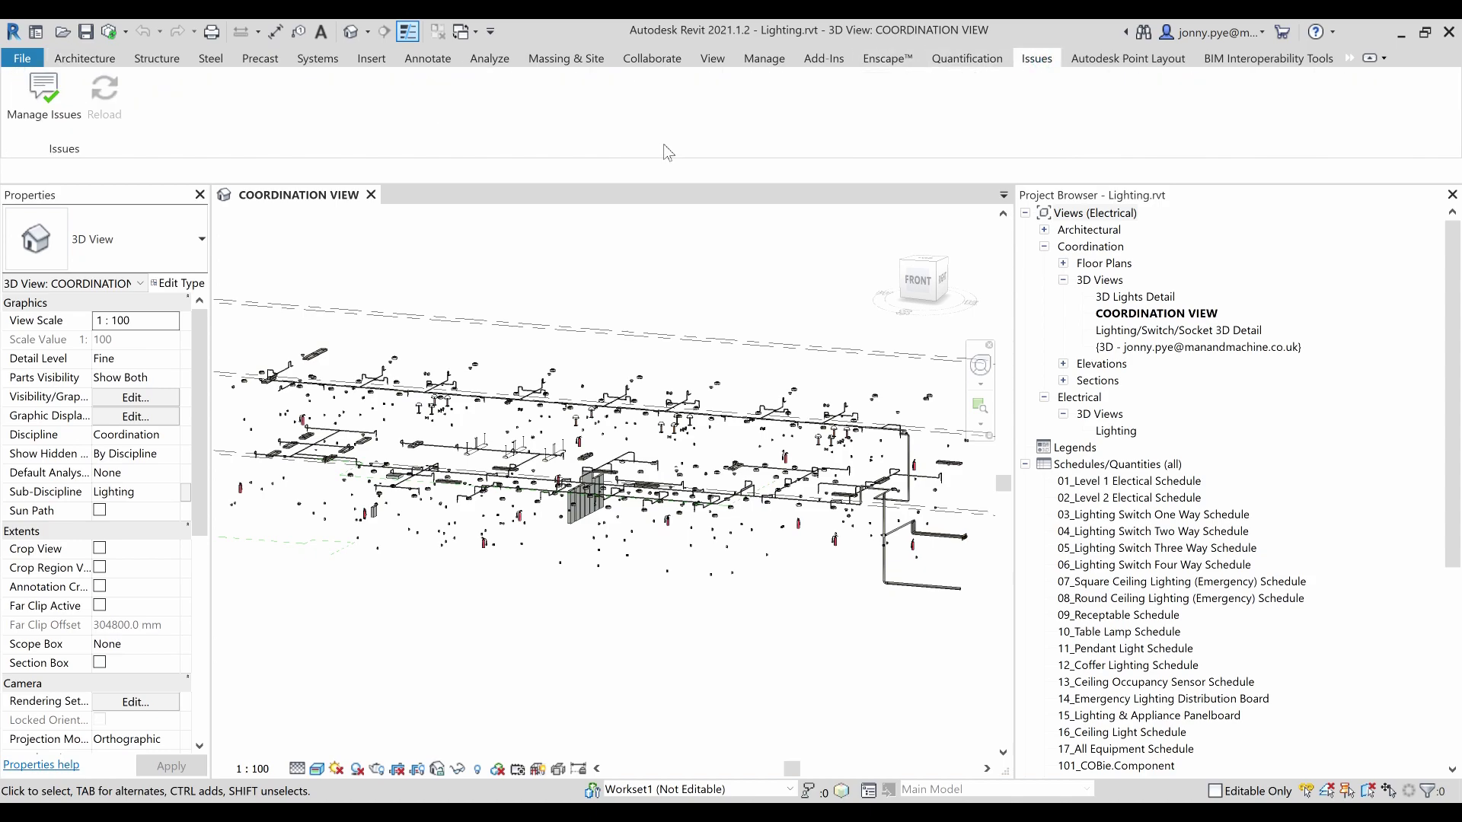
left_click(39, 107)
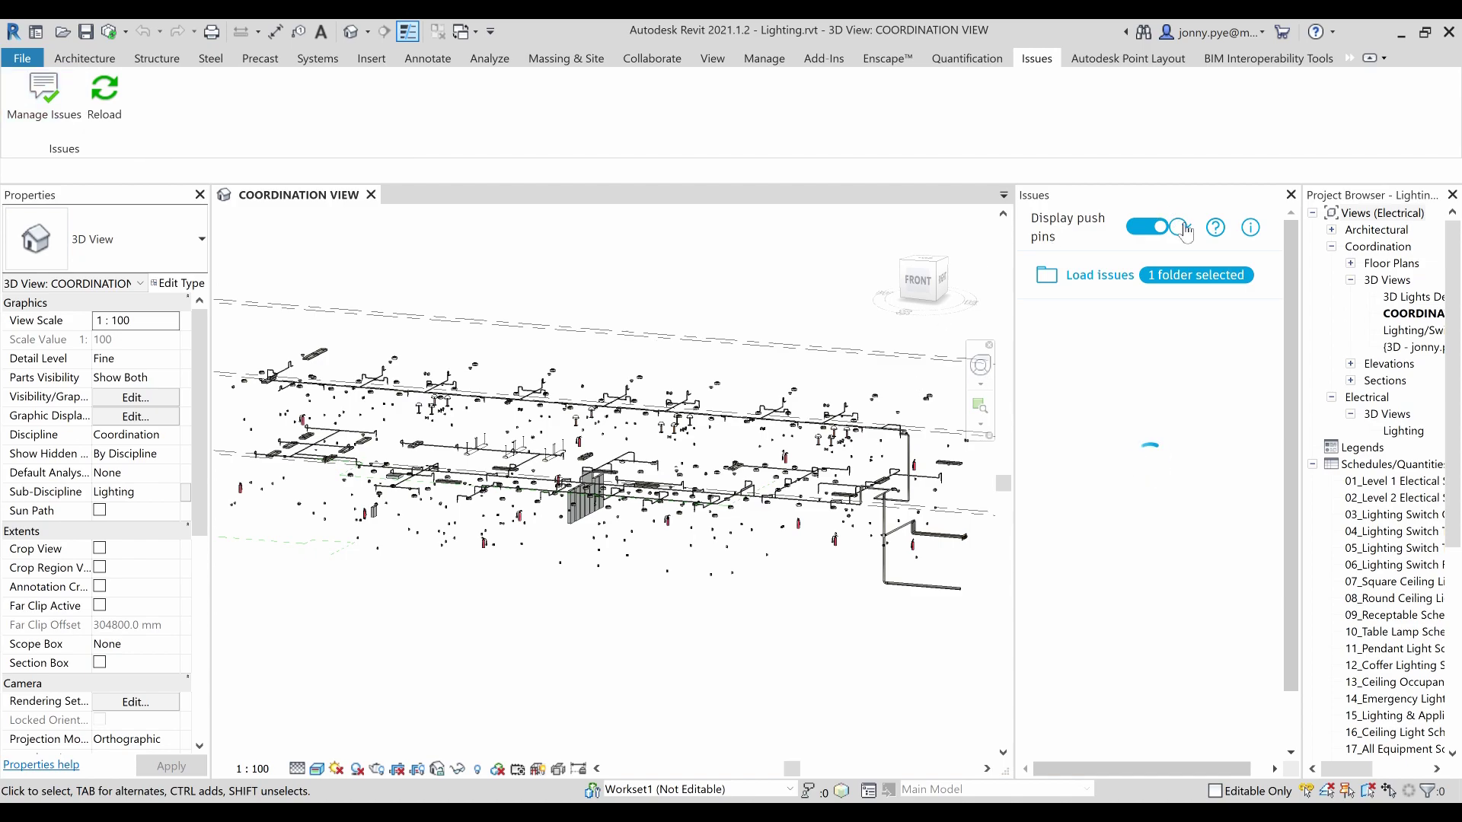
left_click(1095, 276)
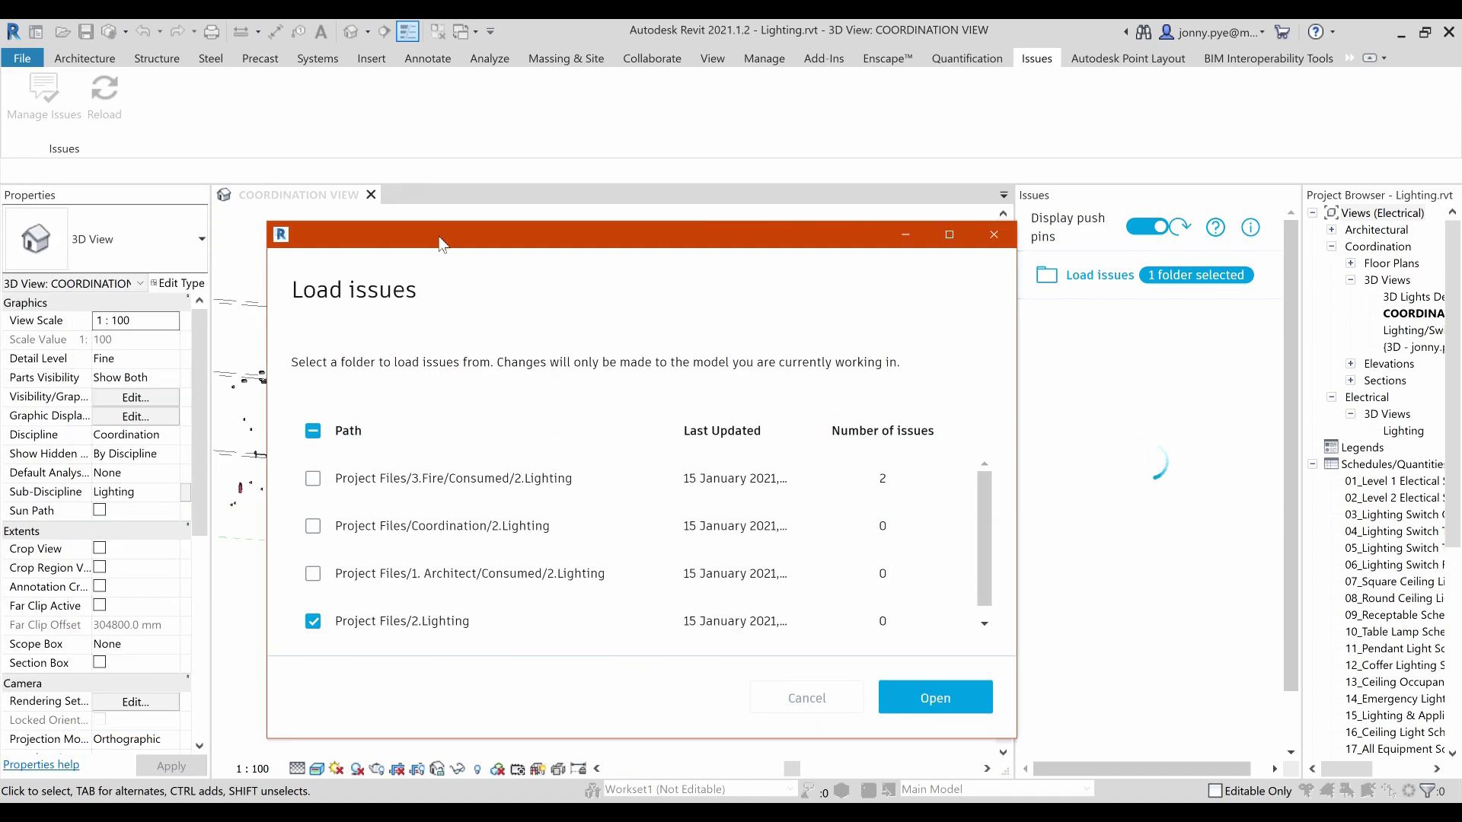
- Tick Project Files/3.Fire/Consumed/2.Lighting and load issues from the chosen folders
left_click_drag(441, 242, 360, 175)
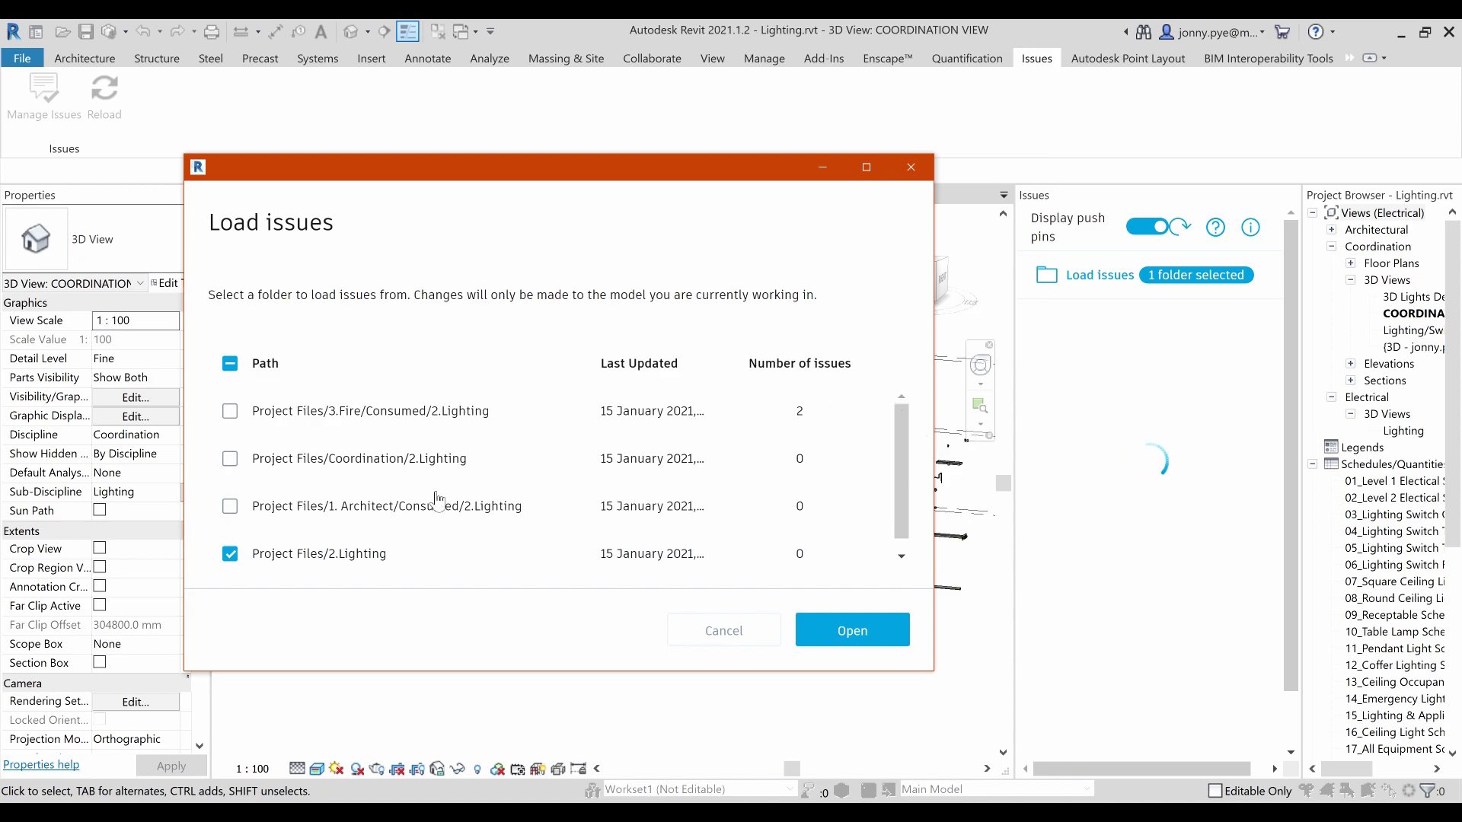
left_click(230, 412)
left_click(830, 632)
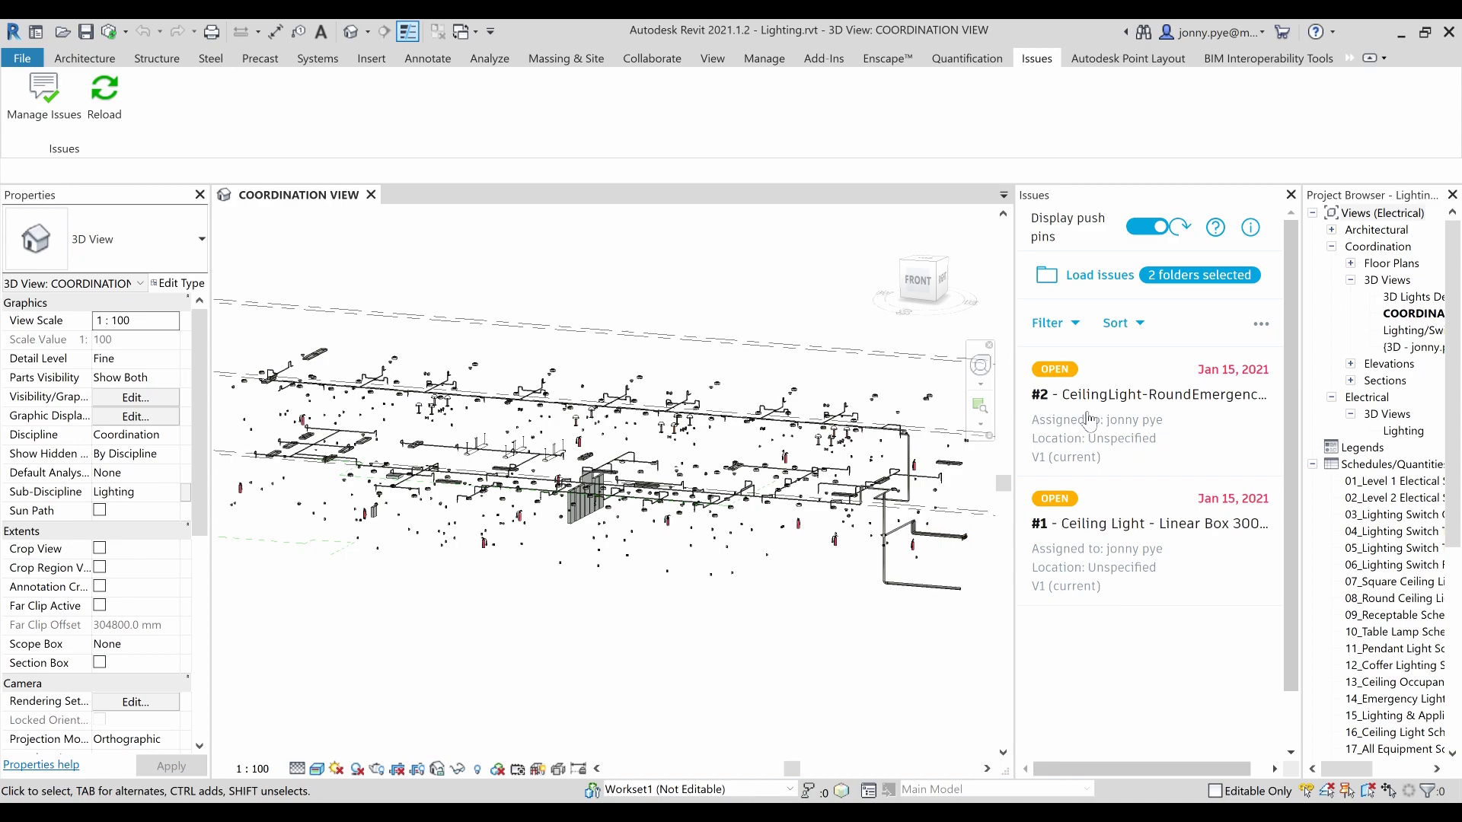
- Open clash issue #2 on CeilingLight-RoundEmergency [885037] and zoom in on the fixture
left_click(1140, 413)
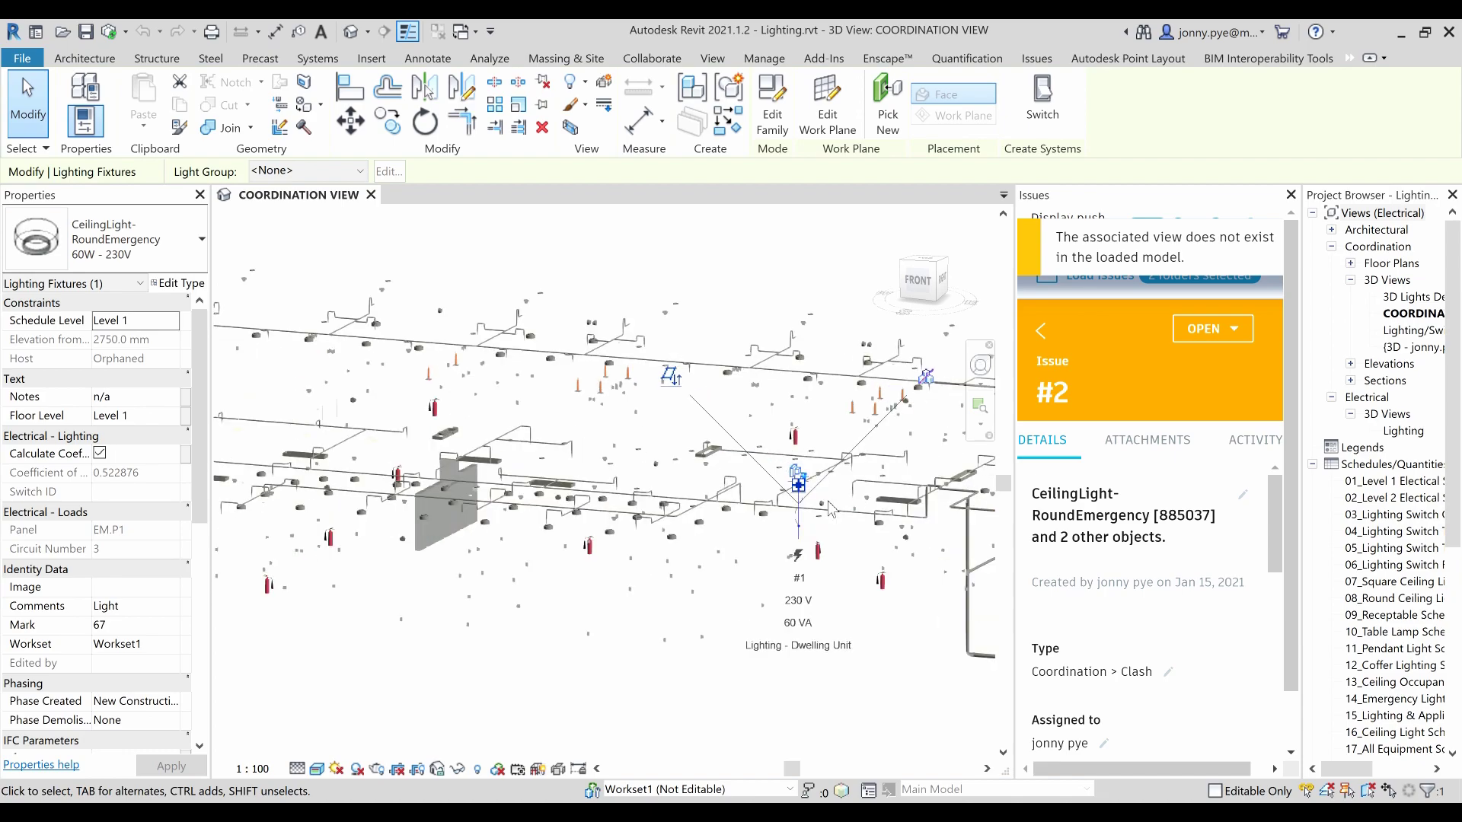
scroll(830, 509, "up", 6)
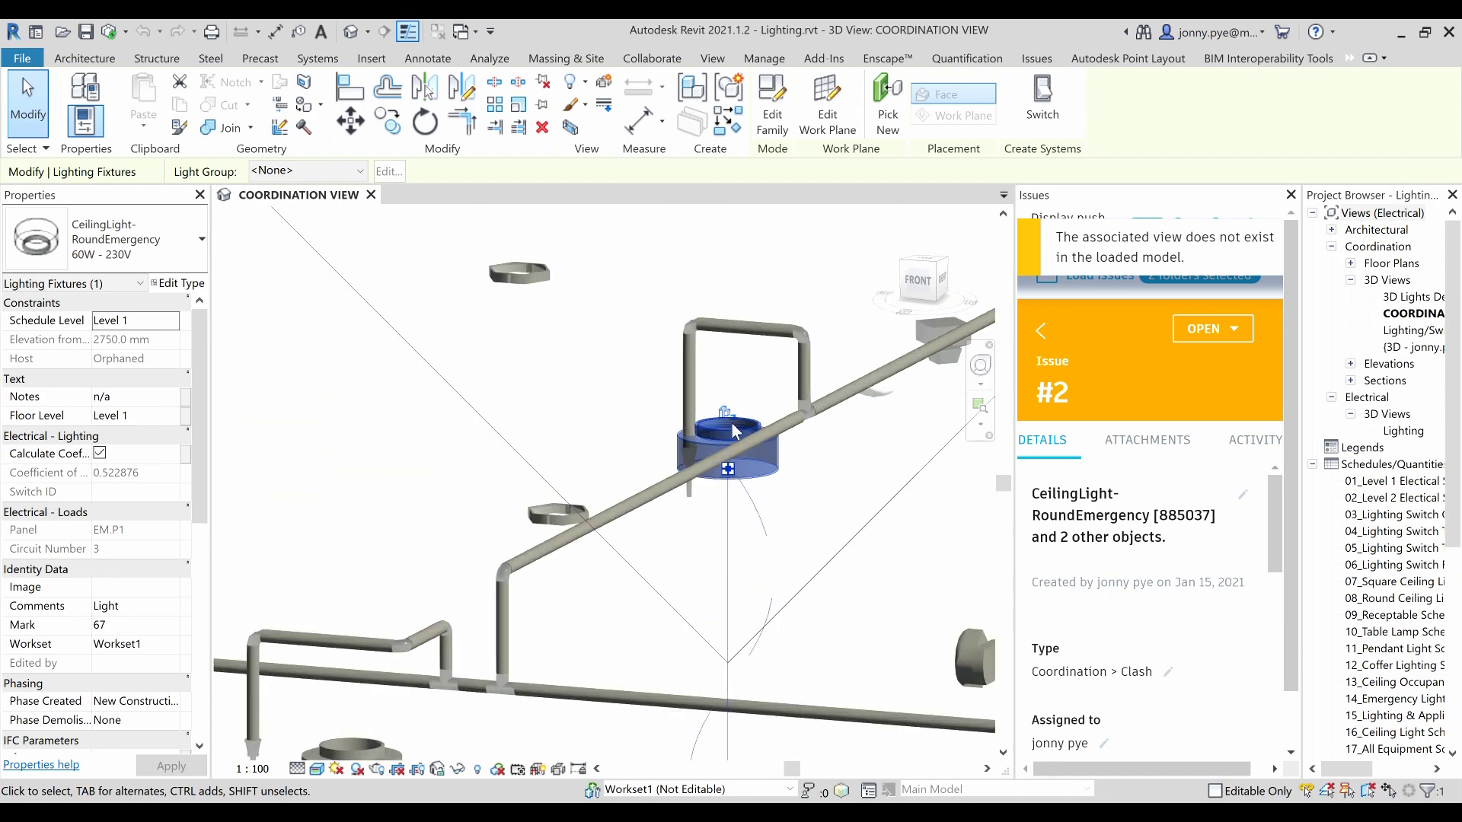
scroll(736, 432, "up", 2)
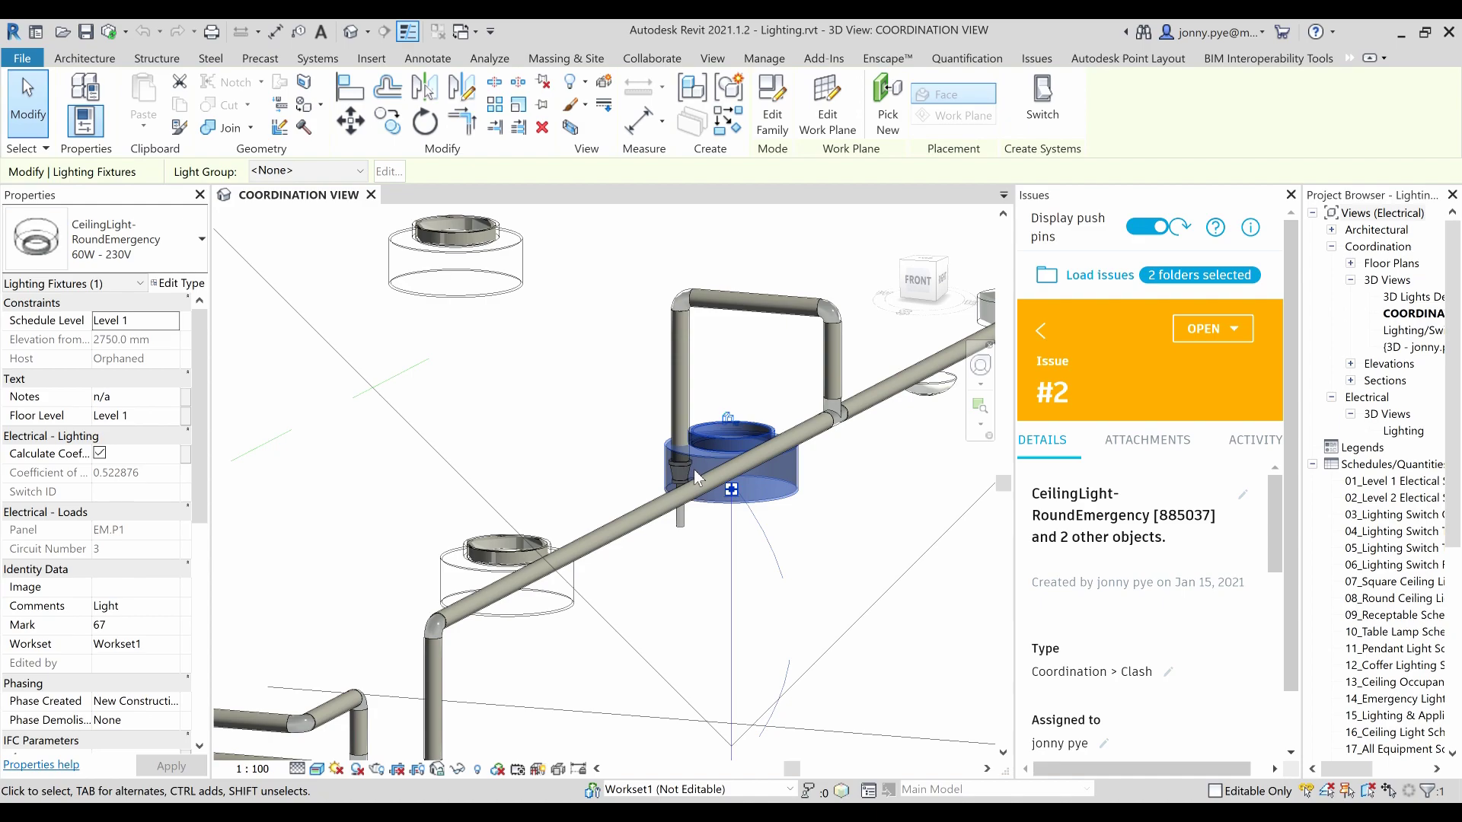
- Drag the round emergency ceiling light away from the fire pipe and check its new position
middle_click_drag(698, 478, 830, 531, "shift")
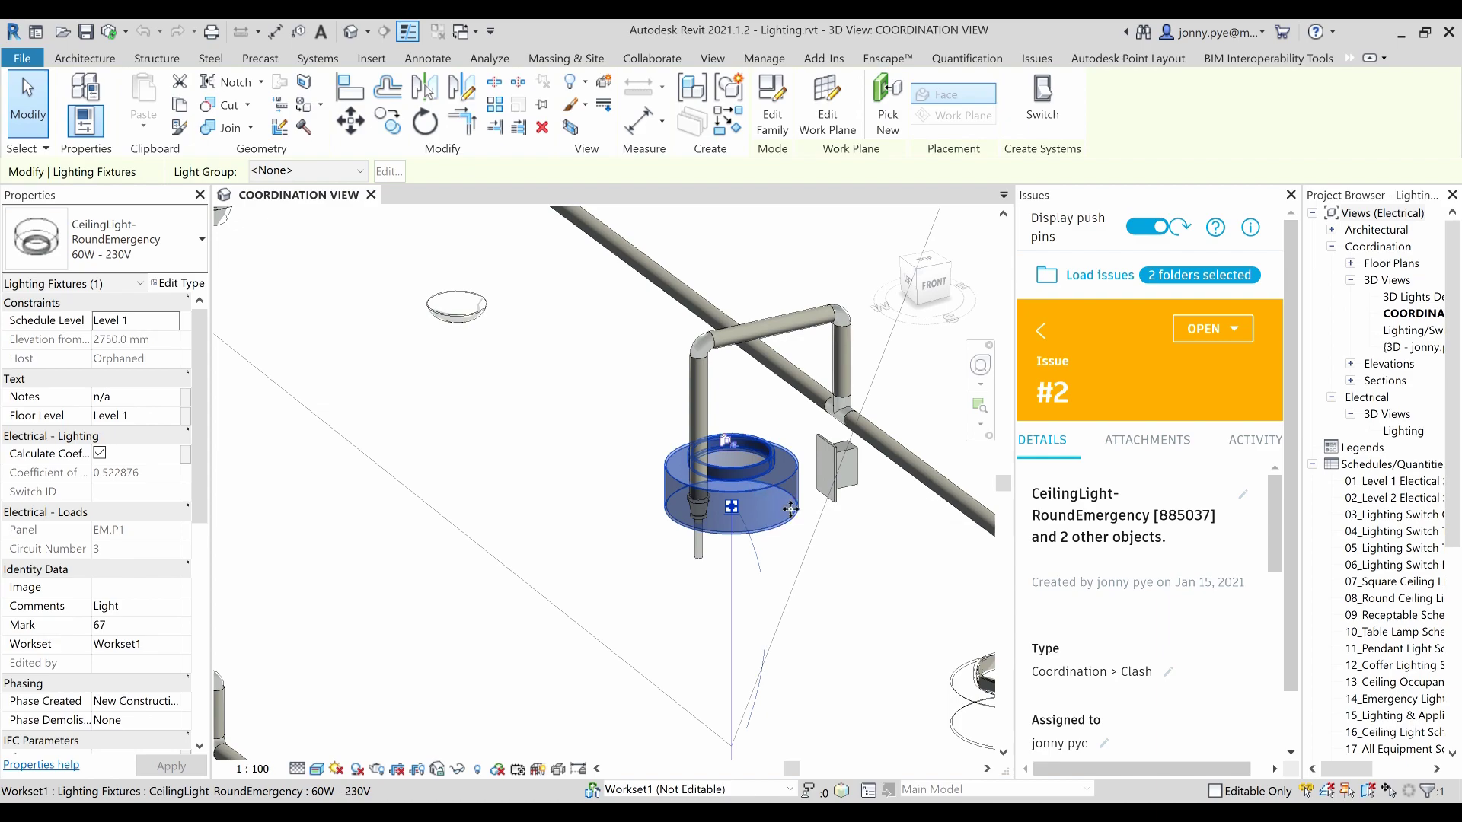
left_click_drag(759, 493, 811, 567)
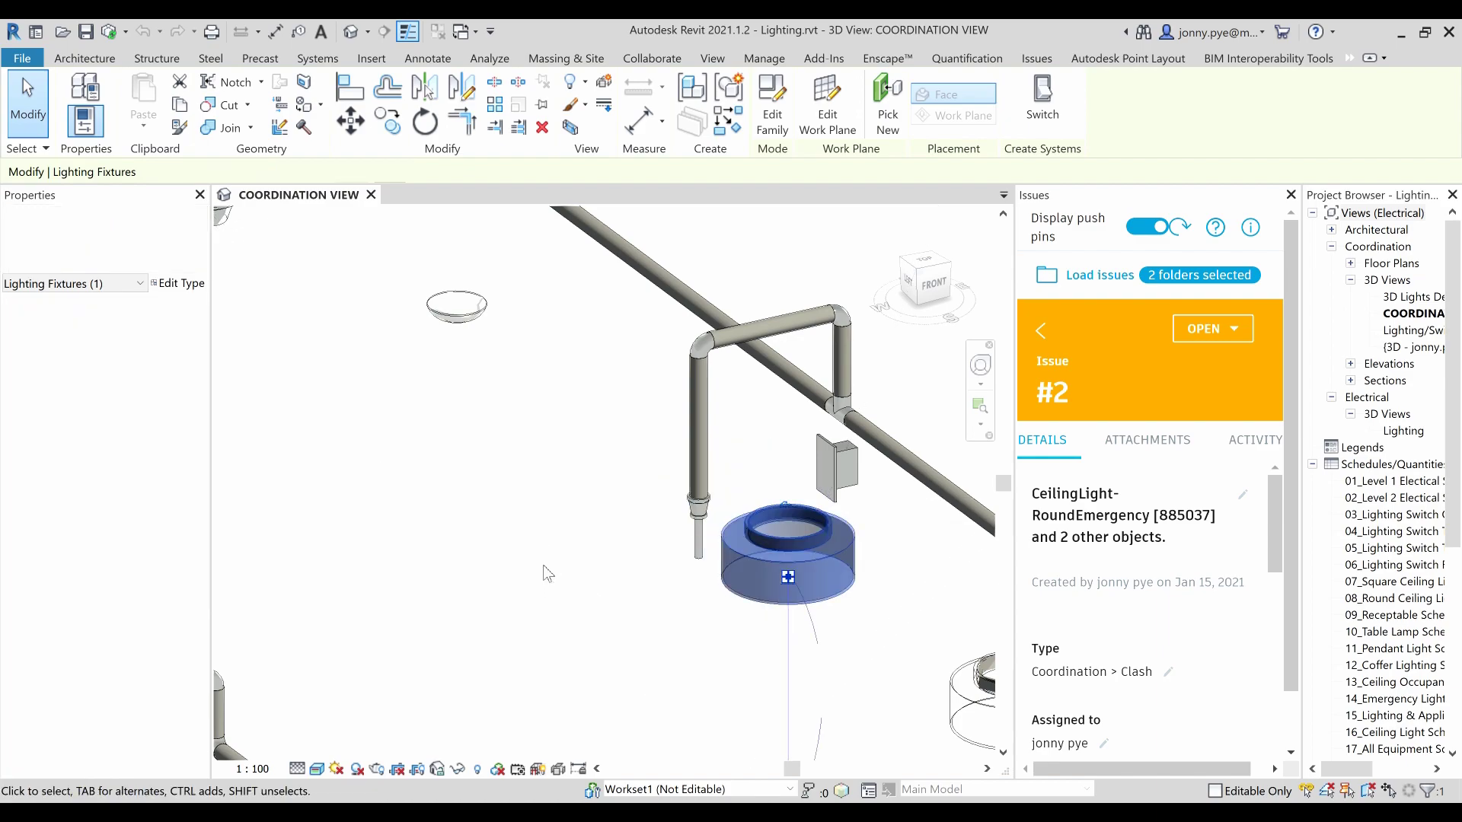
left_click(547, 575)
scroll(678, 521, "down", 3)
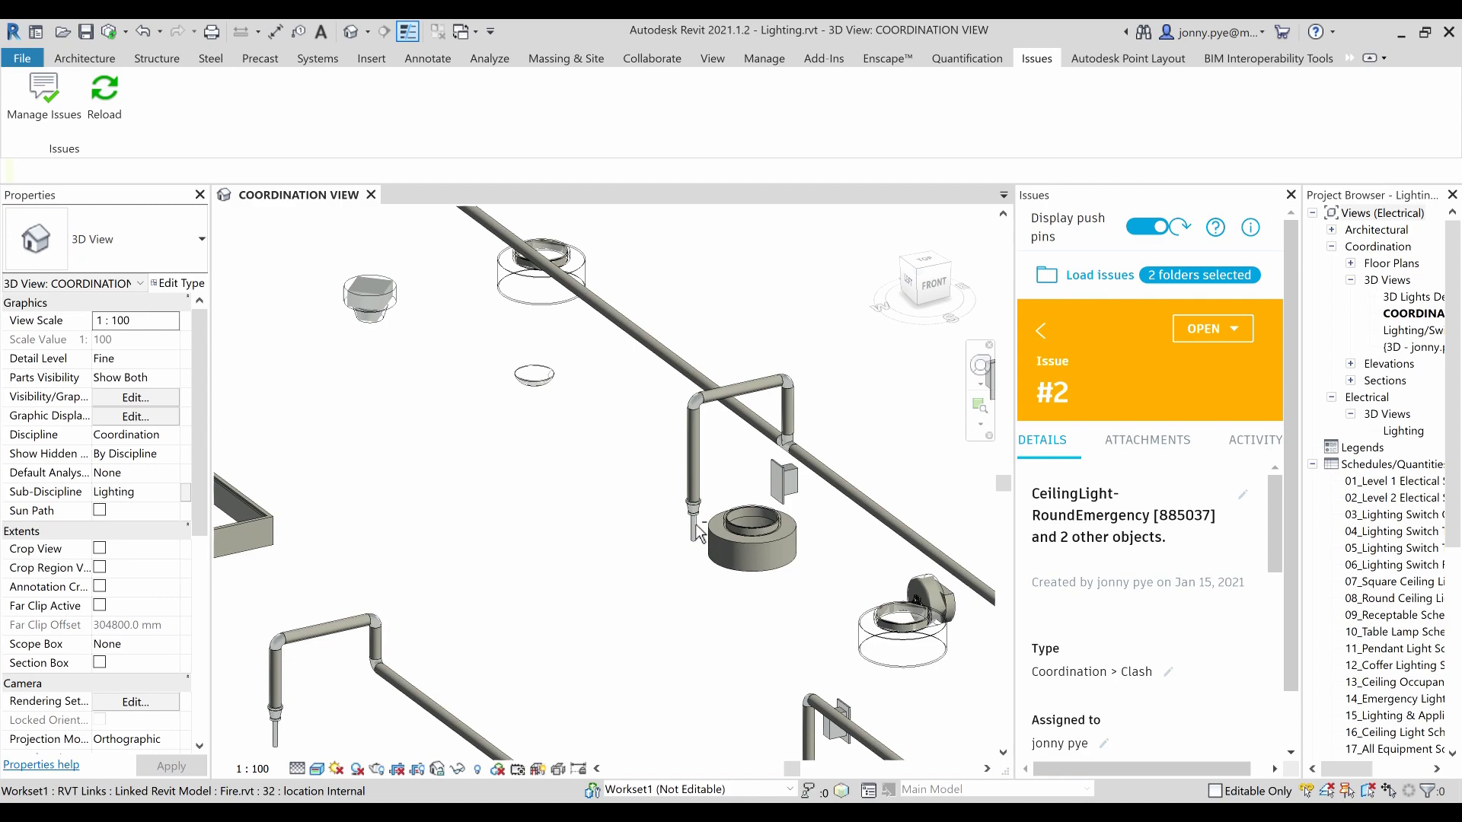
middle_click_drag(696, 524, 800, 538, "shift")
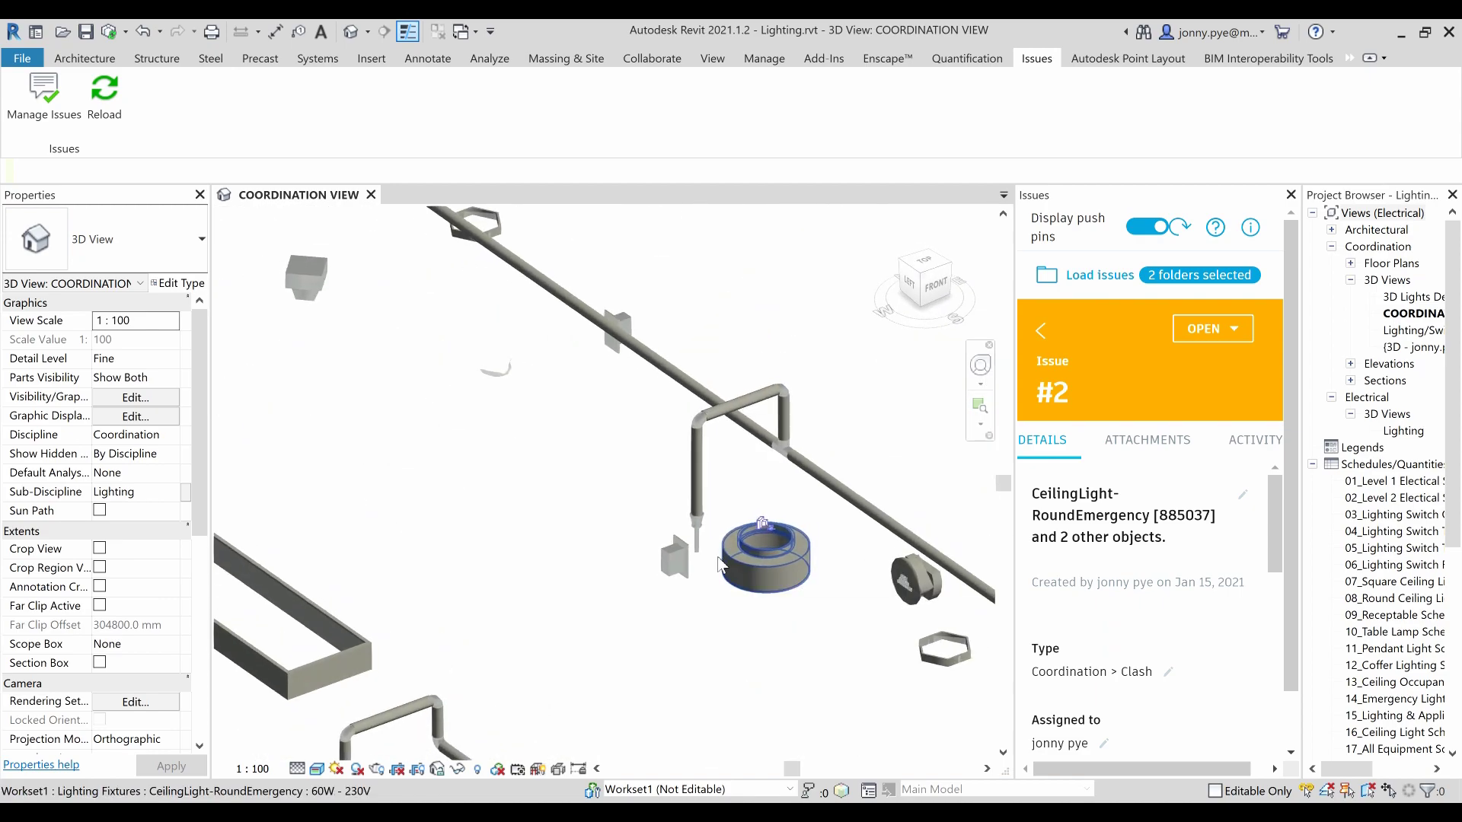
- Mark issue #2 Answered with the comment 'Light Moved', save it, and close the Issues panel
left_click(1211, 329)
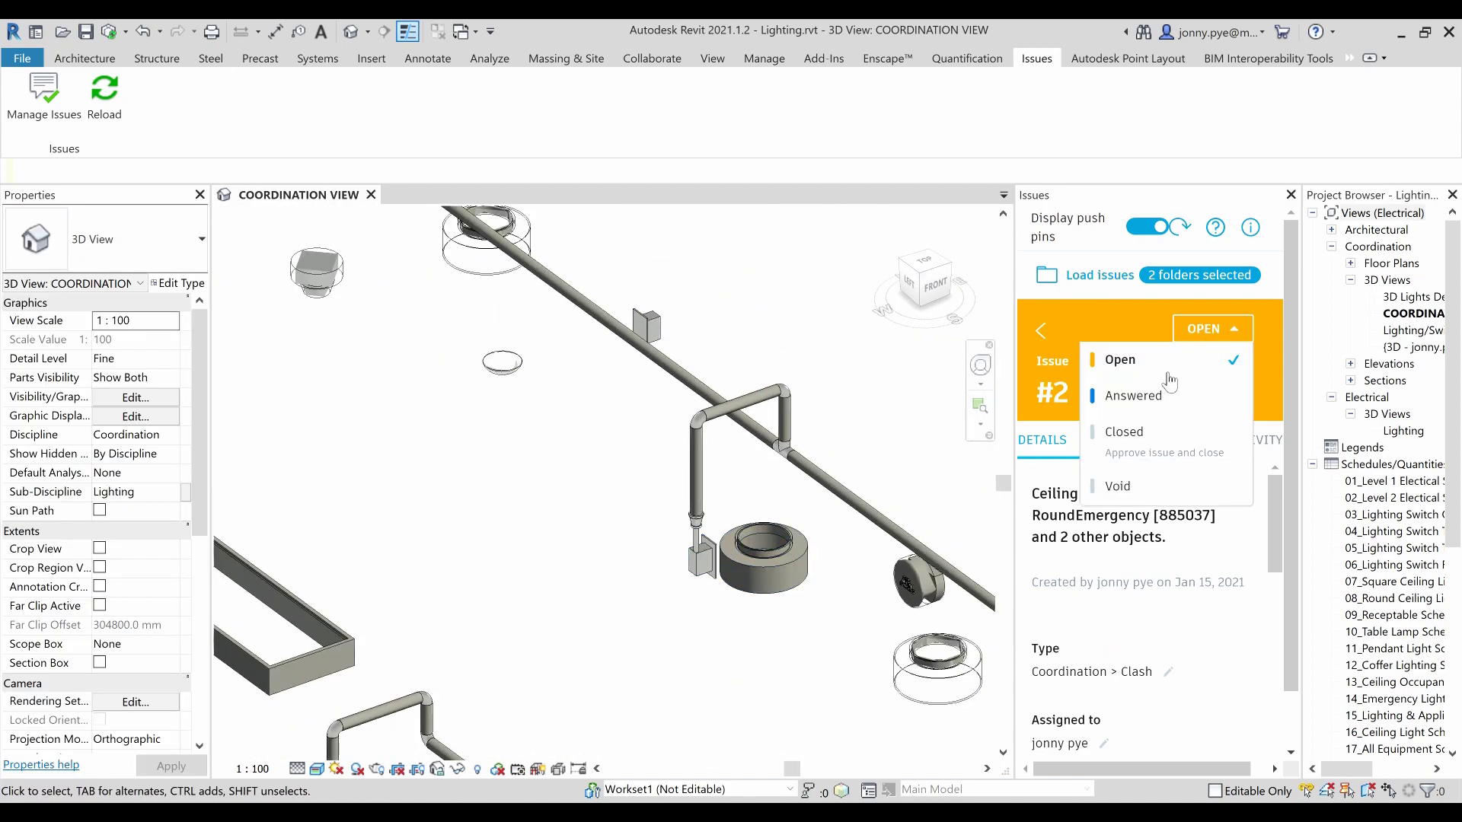
left_click(1163, 390)
left_click(1068, 660)
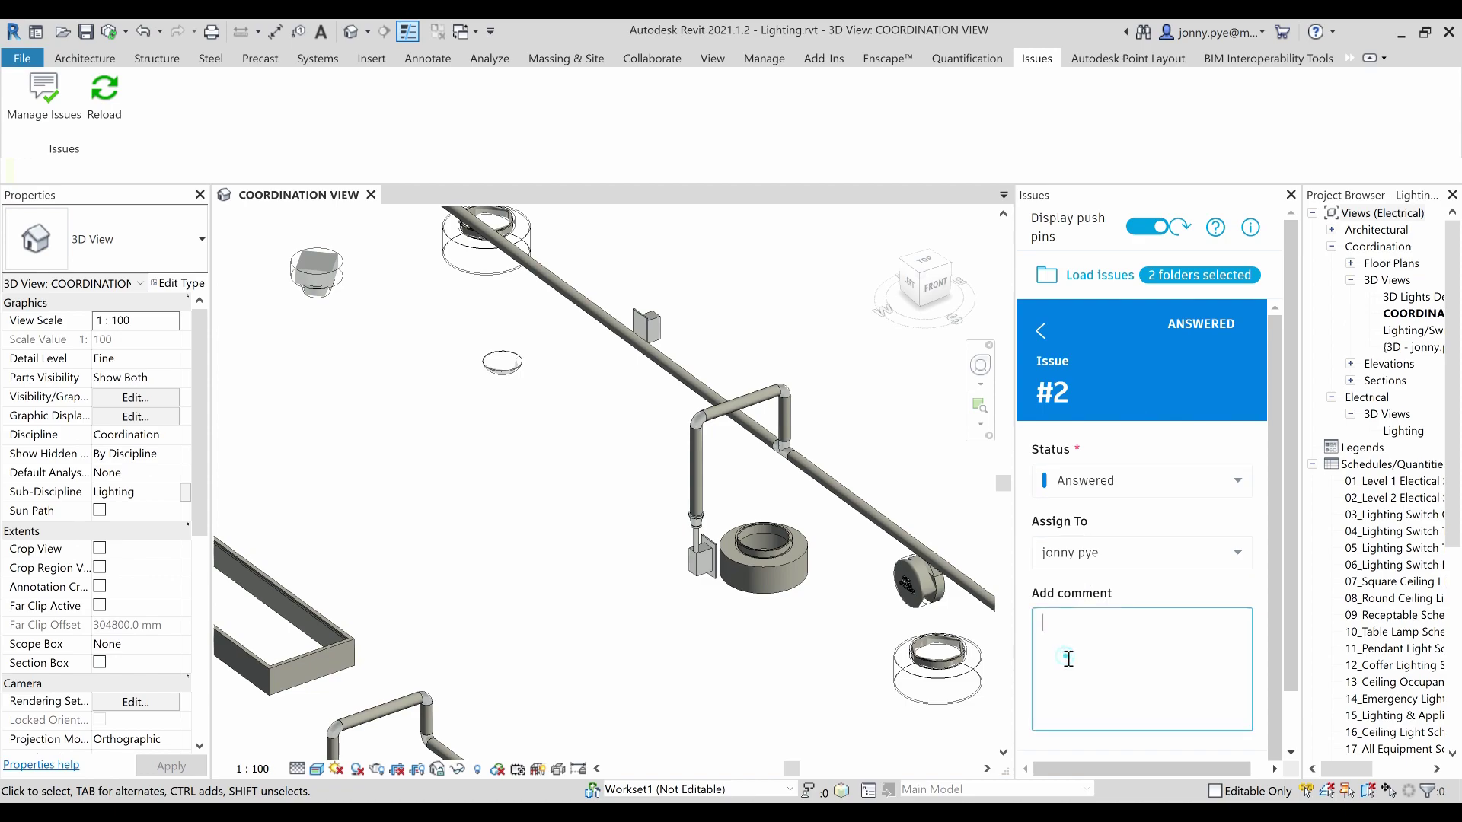
type("Light Moved")
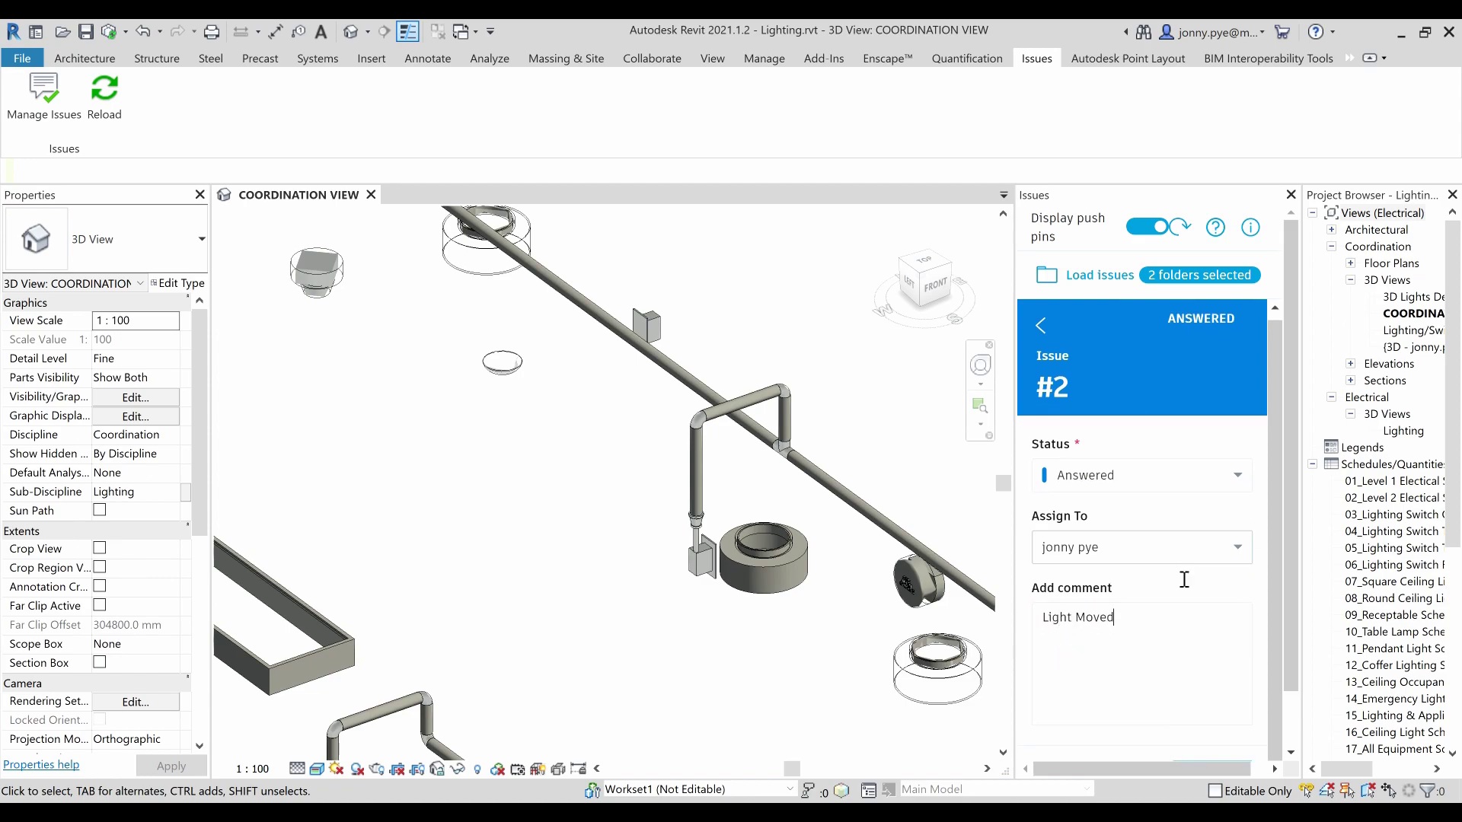
scroll(1185, 581, "down", 2)
left_click(1227, 721)
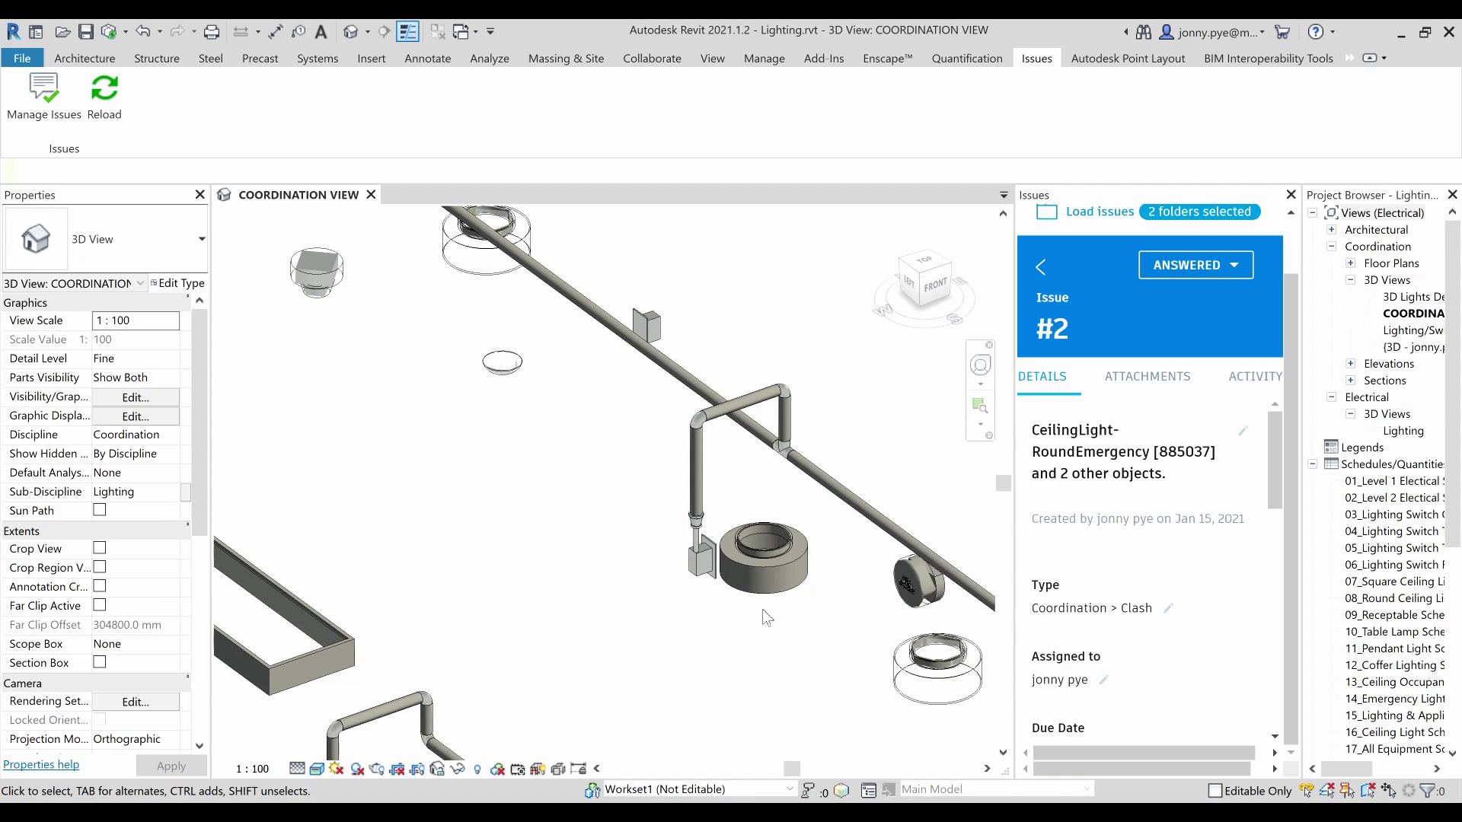
scroll(1172, 583, "up", 1)
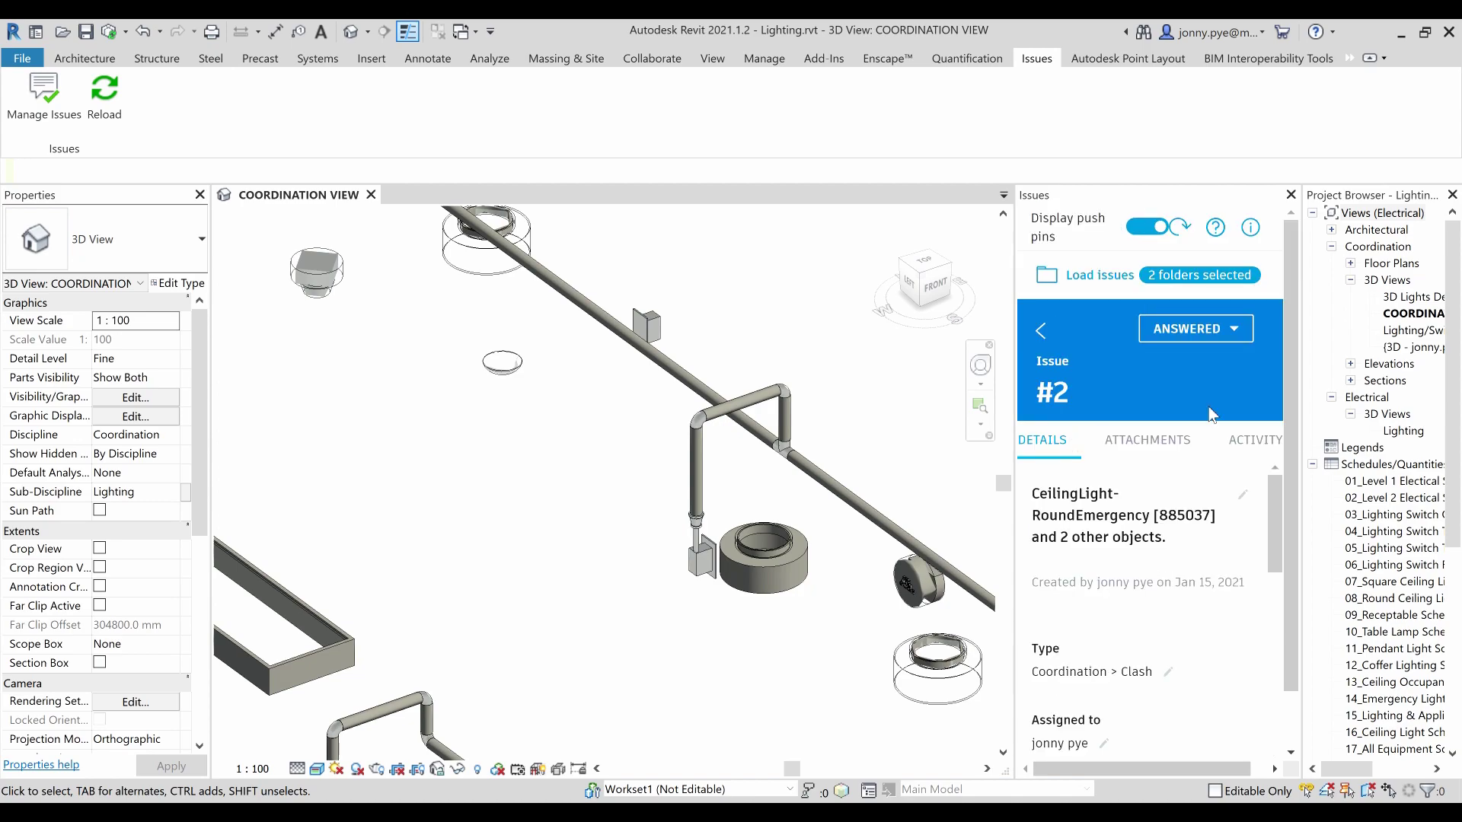
left_click(1290, 195)
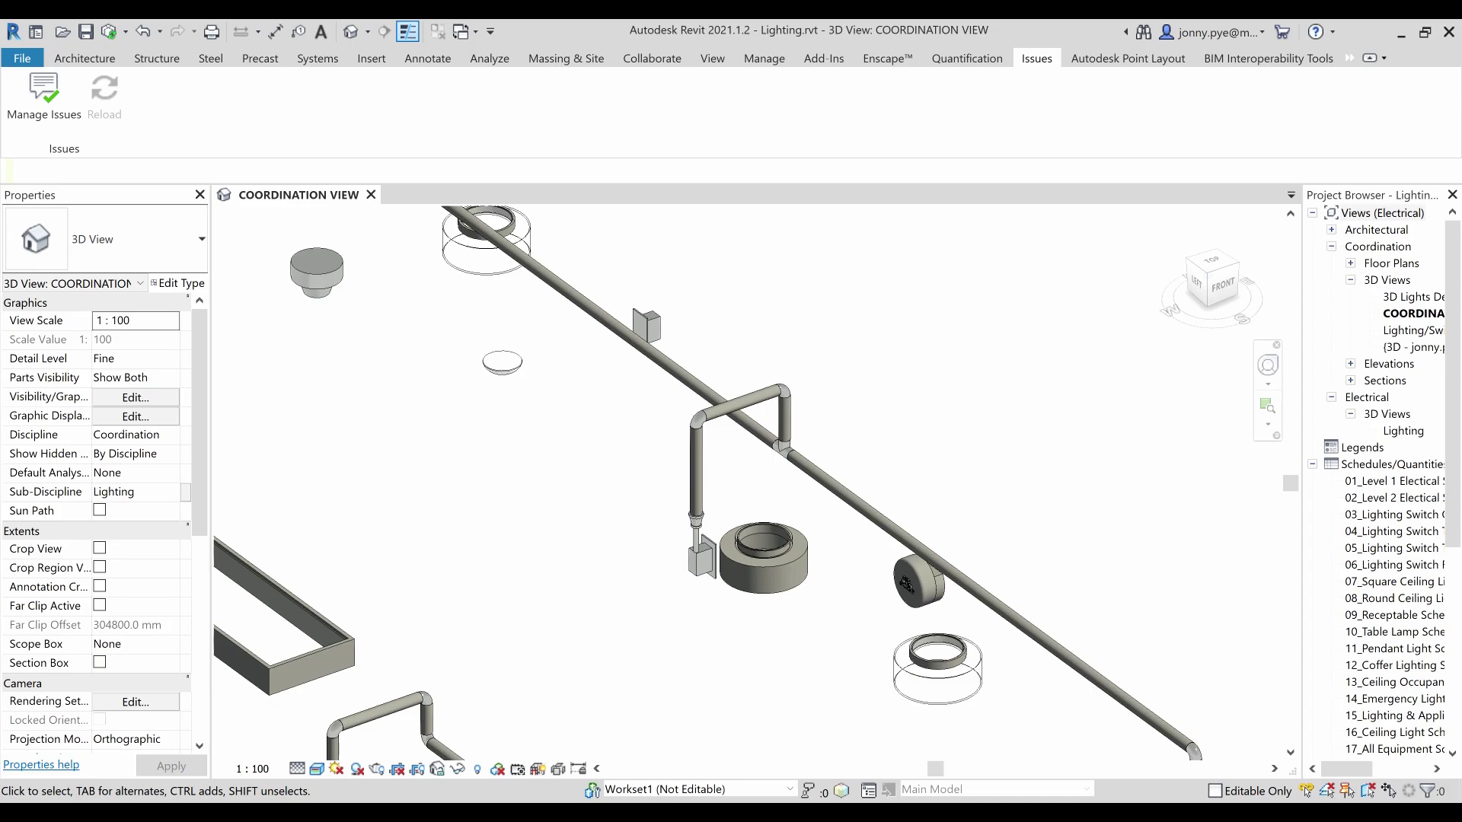
- Back in BIM 360, close the clash viewer, list the Assigned clashes, and open issue 2
key("alt+Tab")
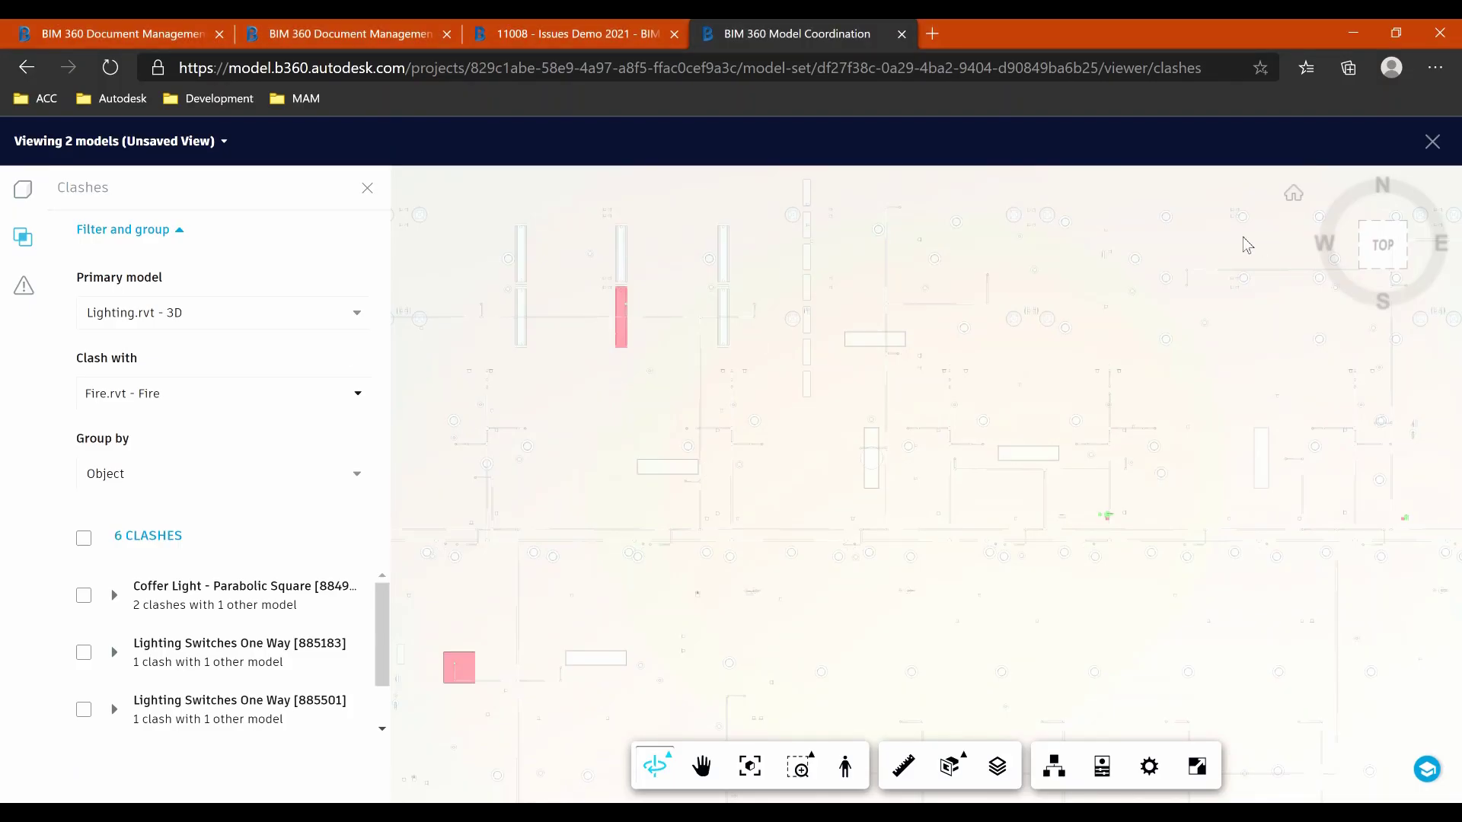
left_click(1432, 143)
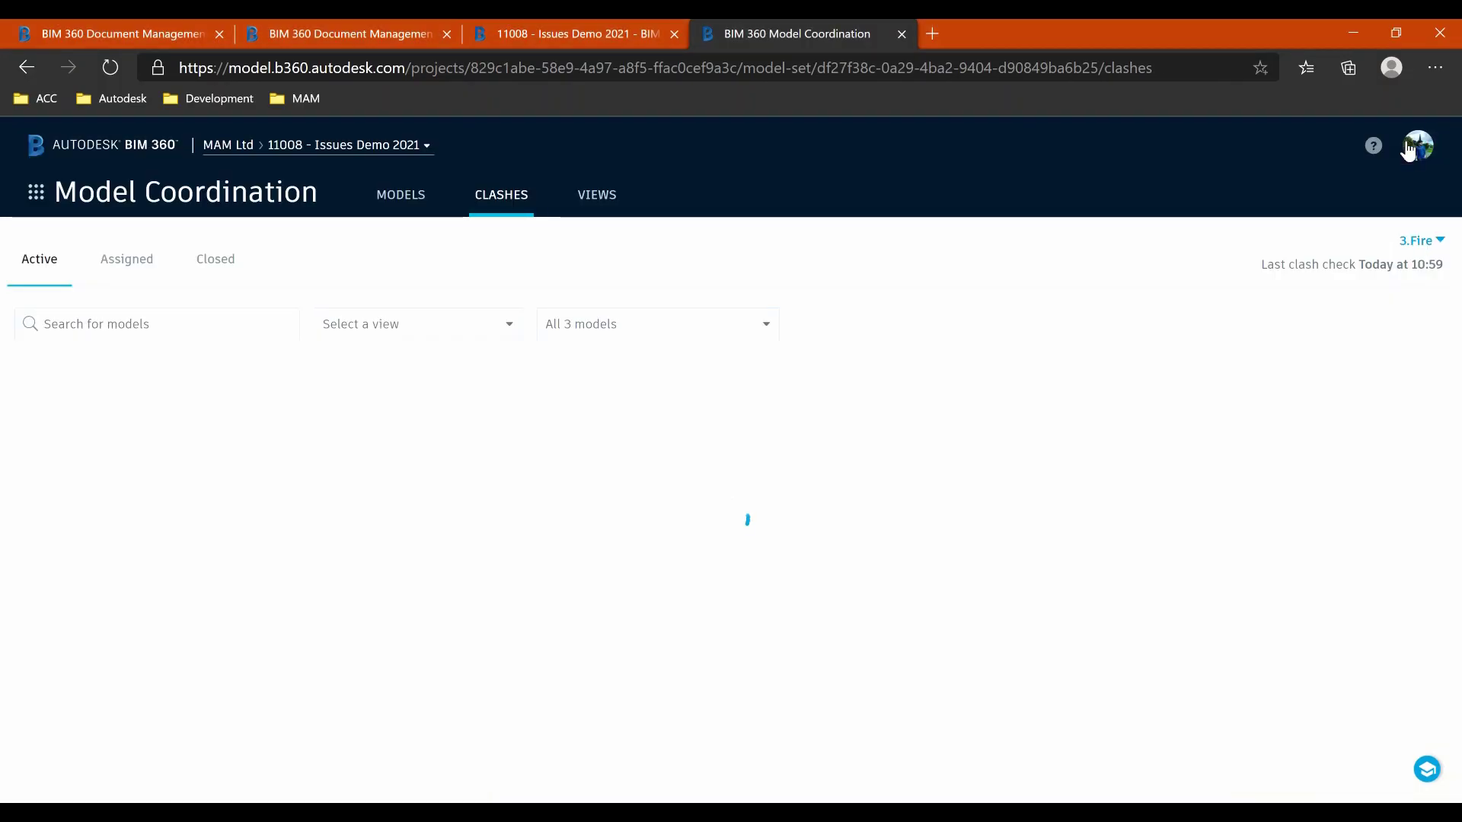
left_click(125, 263)
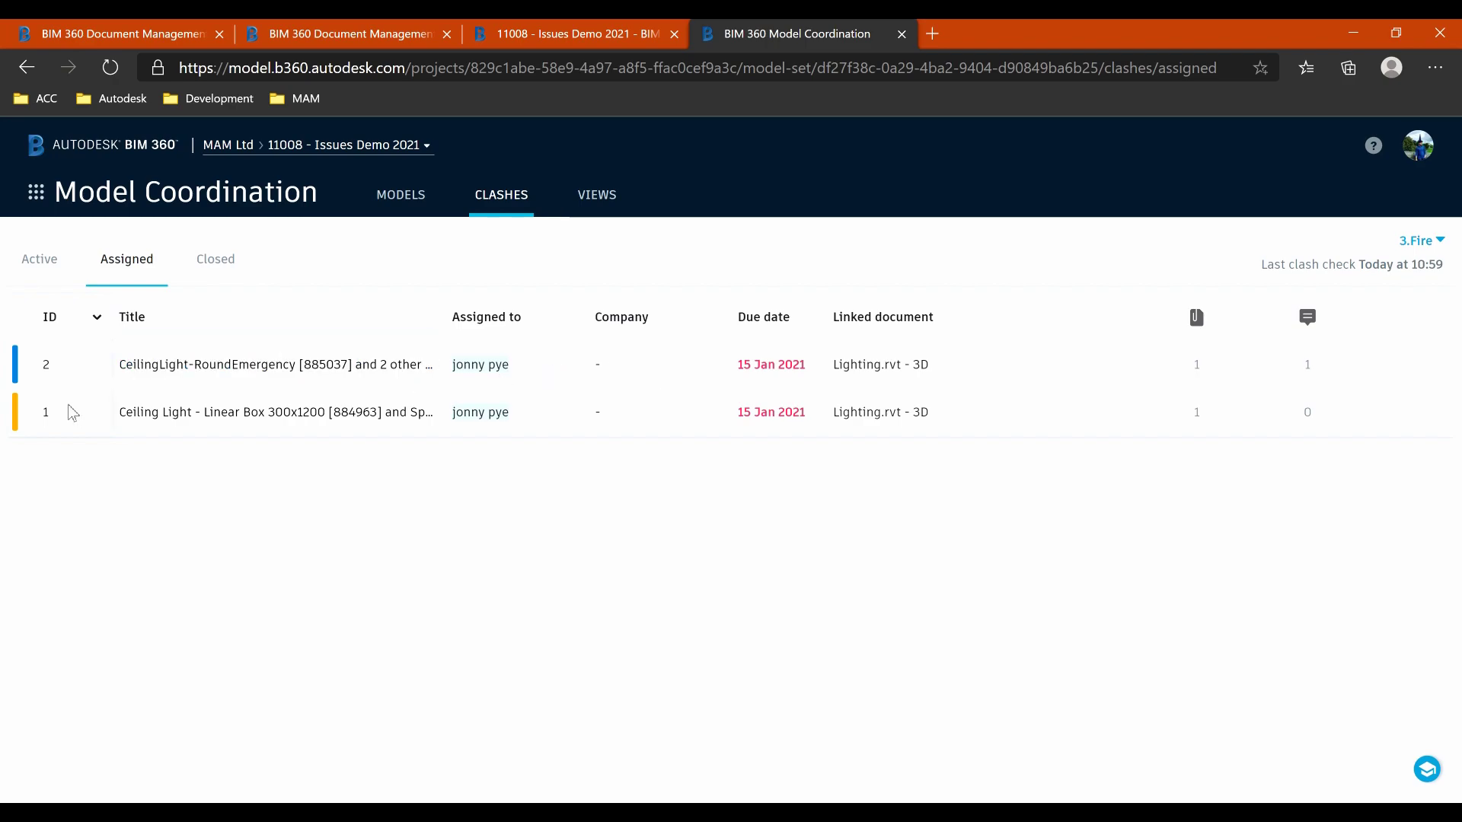
left_click(190, 371)
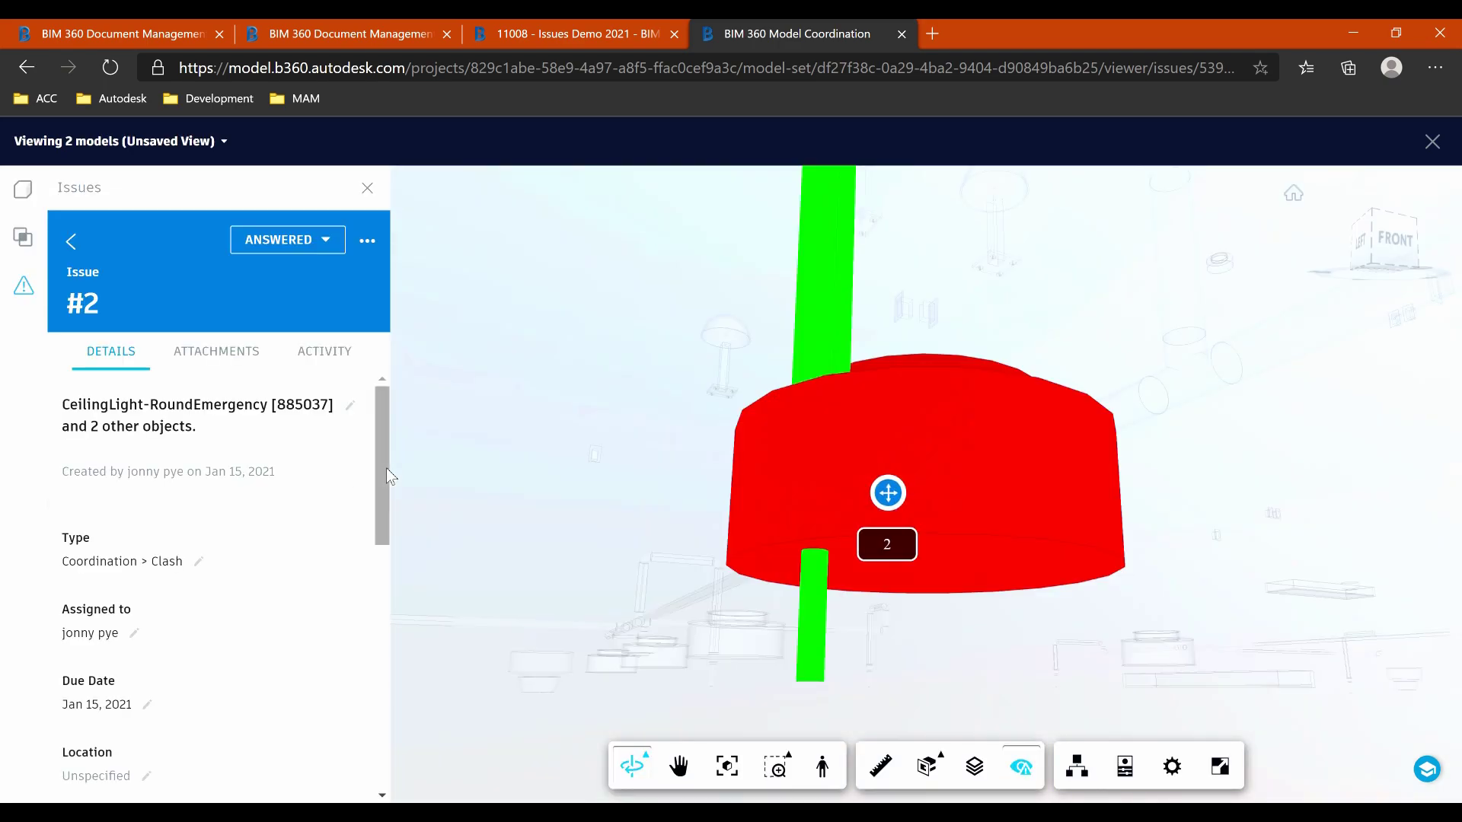
- Orbit above and zoom the viewer around the red light and green fire pipe of issue #2
left_click_drag(1019, 379, 1034, 535)
scroll(1035, 525, "down", 5)
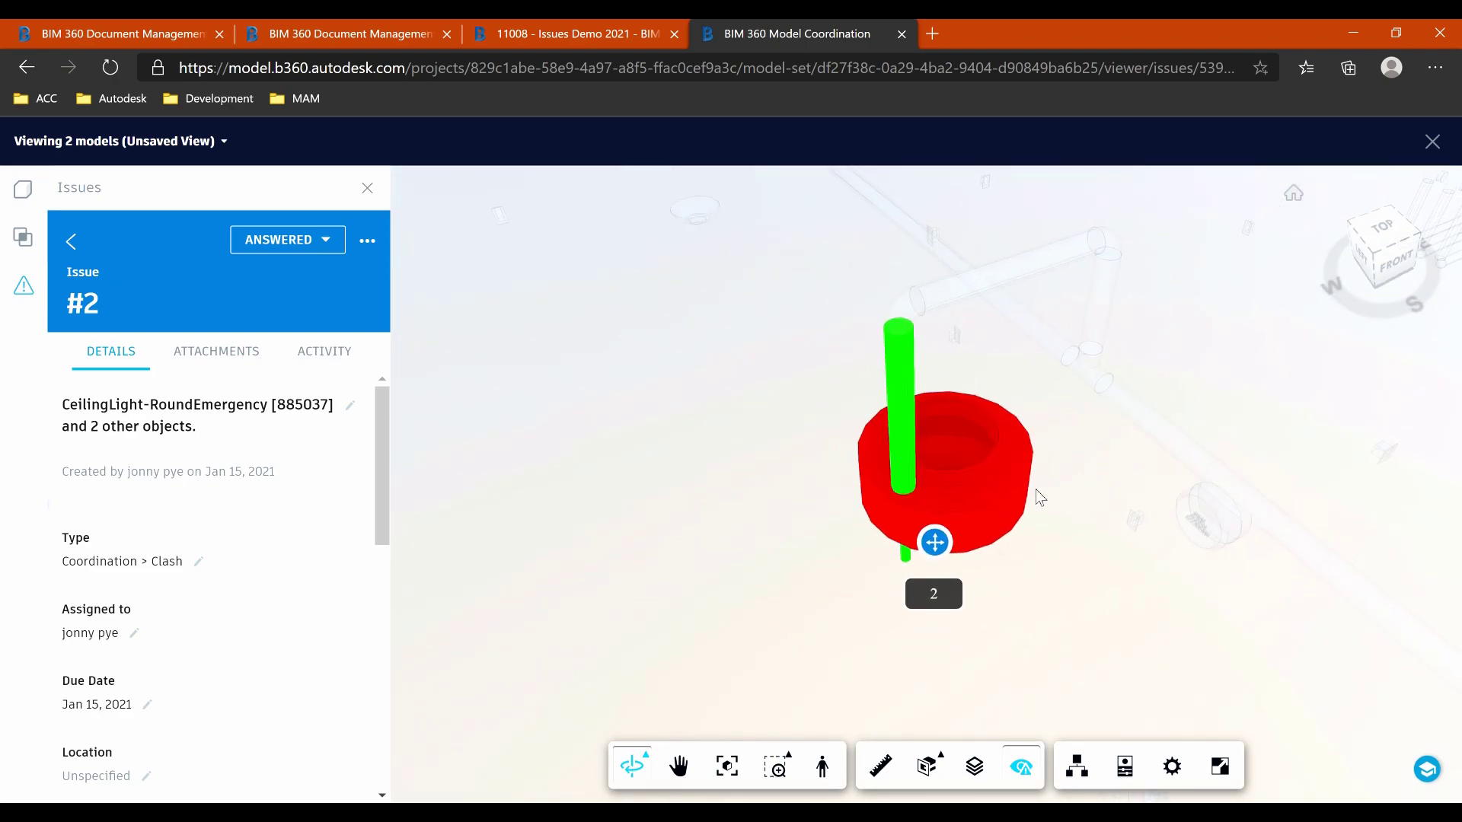
scroll(1036, 495, "down", 2)
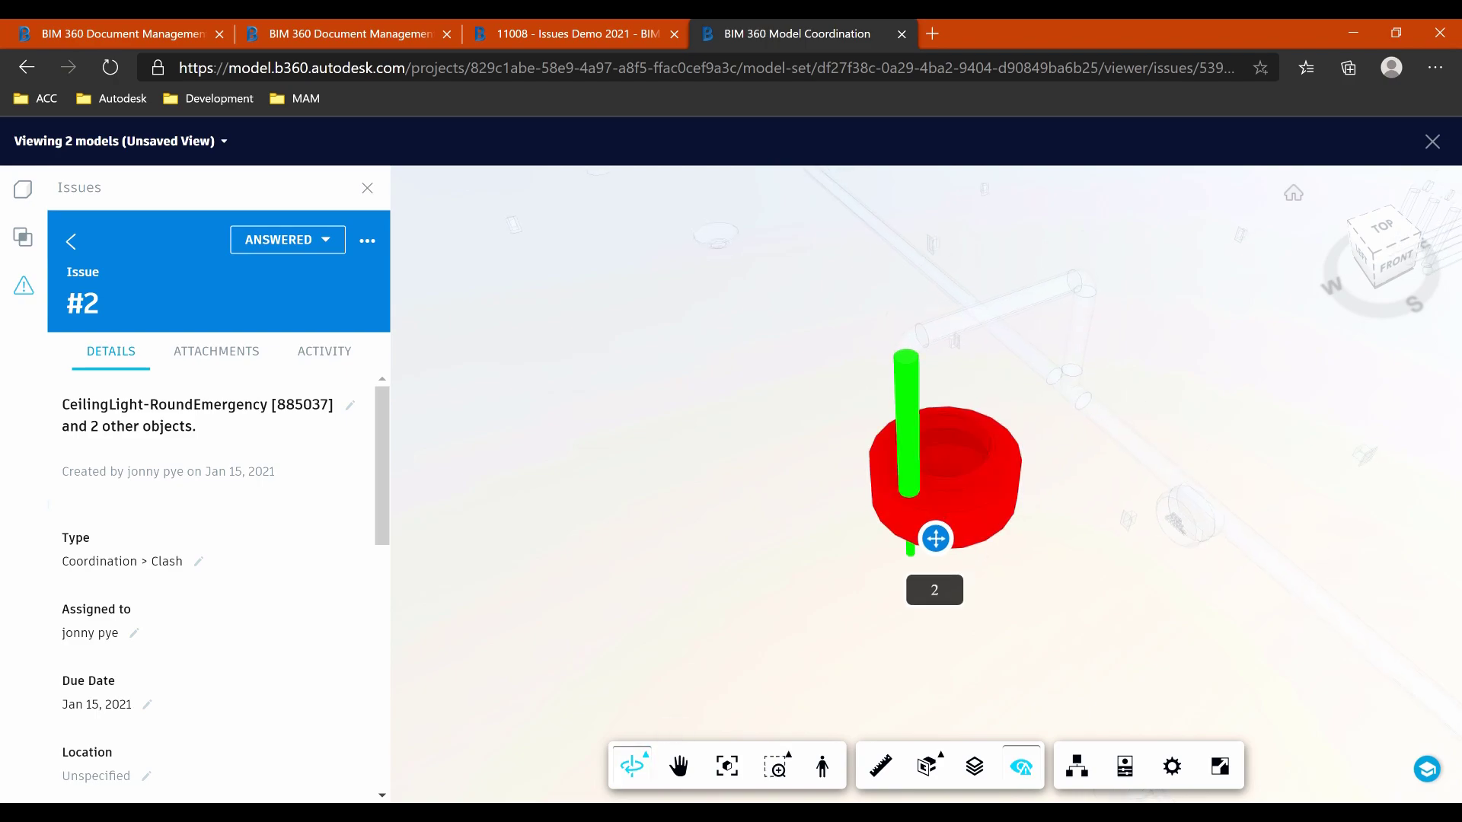